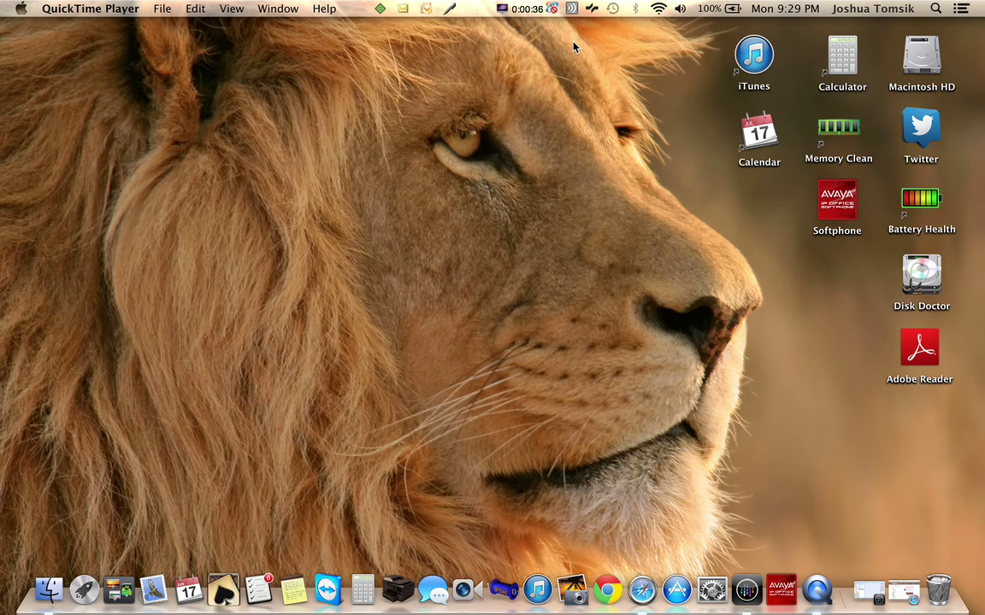
Step: Quit QuickTime Player to get back to the empty Finder desktop
{"action": "key", "text": "super+q"}
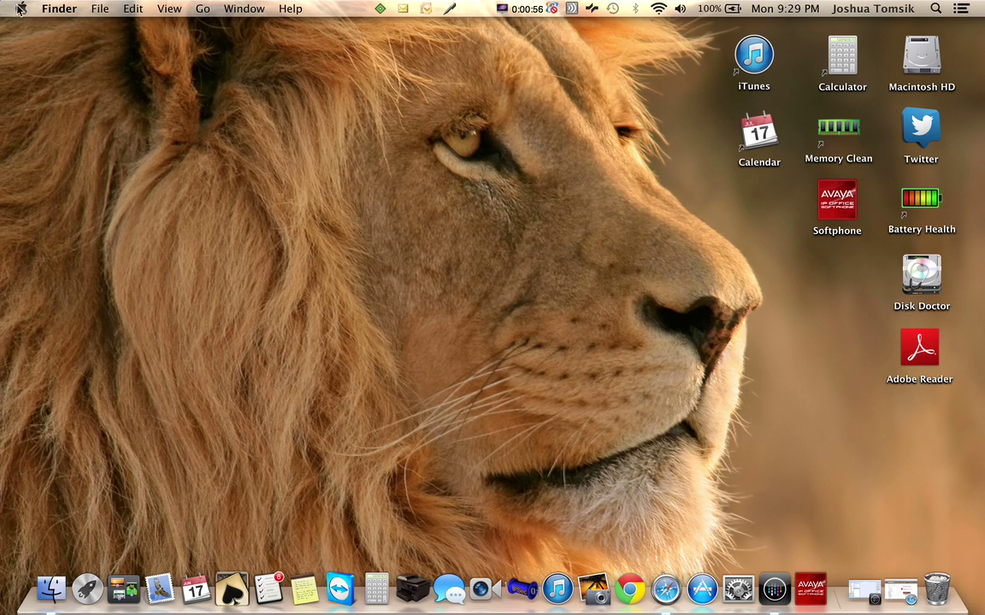
Step: Open System Preferences' Print & Scan and launch the Officejet Pro 8600 scanner from the Scan tab
{"action": "left_click", "coordinate": [21, 8]}
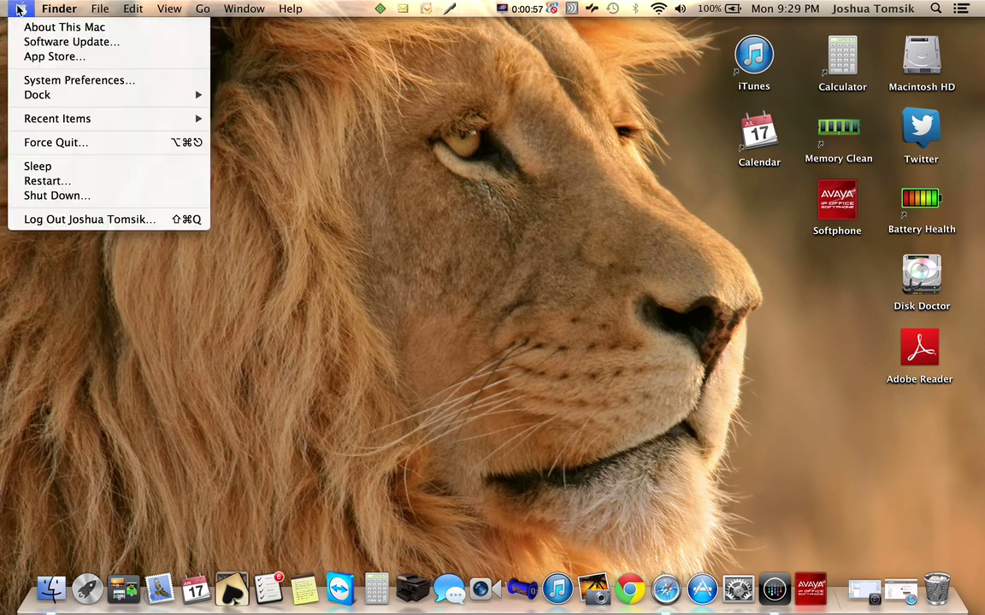
{"action": "left_click", "coordinate": [58, 82]}
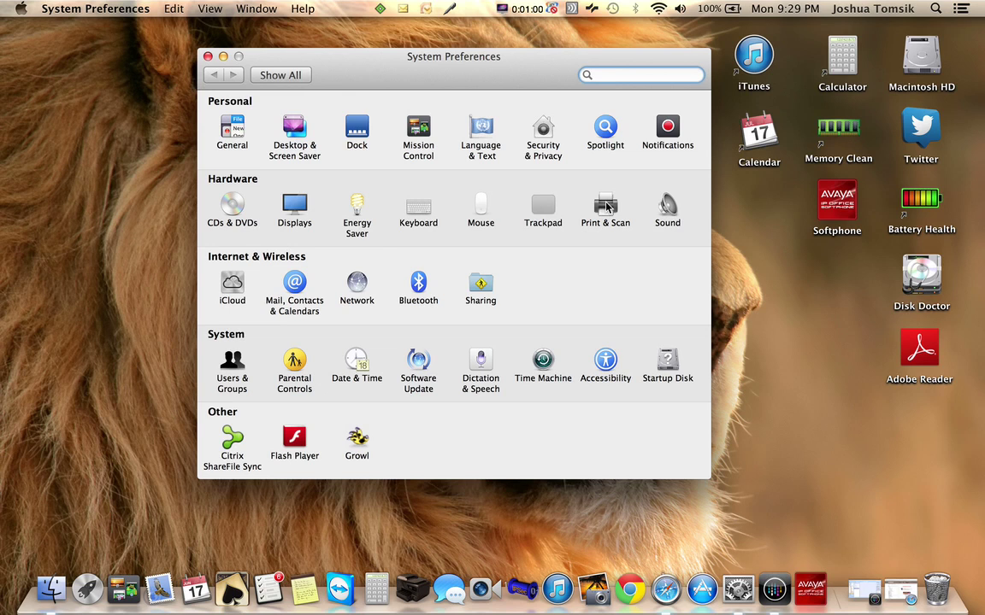
{"action": "left_click", "coordinate": [606, 206]}
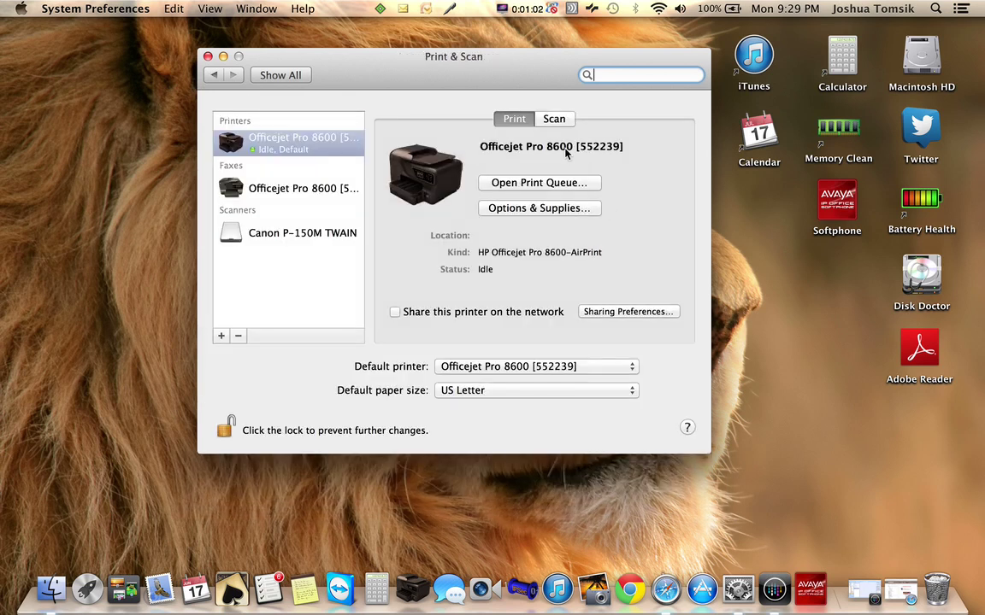
{"action": "left_click", "coordinate": [554, 119]}
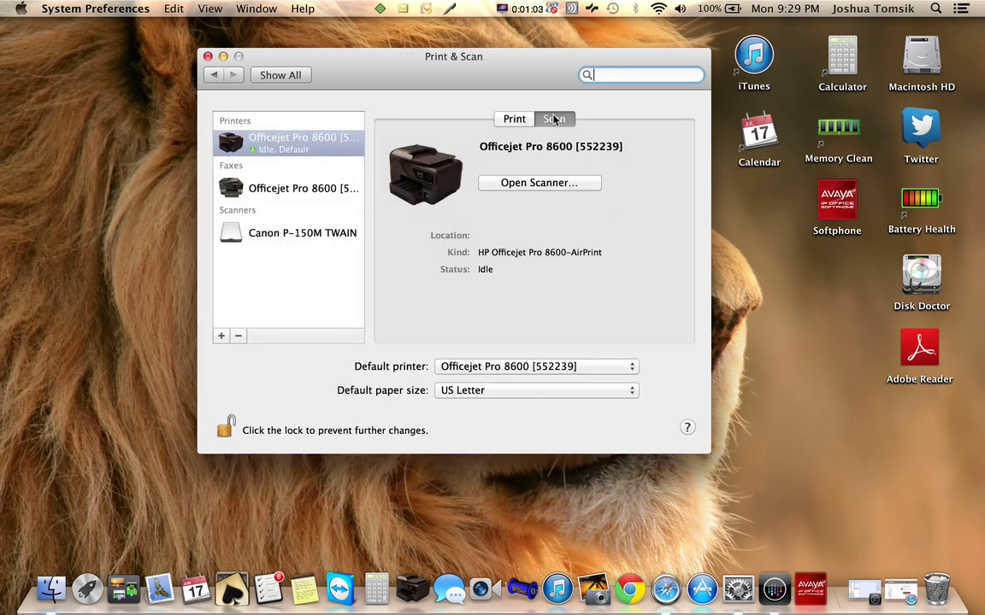
{"action": "left_click", "coordinate": [518, 187]}
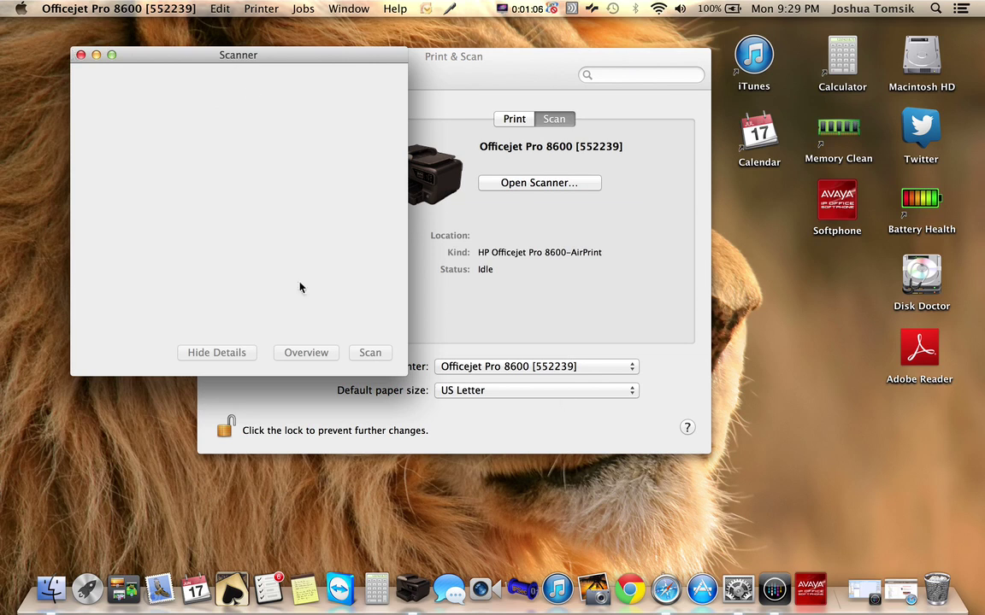
Step: Close the scanner, return to the Scan tab, and drag the Officejet Pro 8600 into the Dock
{"action": "left_click", "coordinate": [81, 55]}
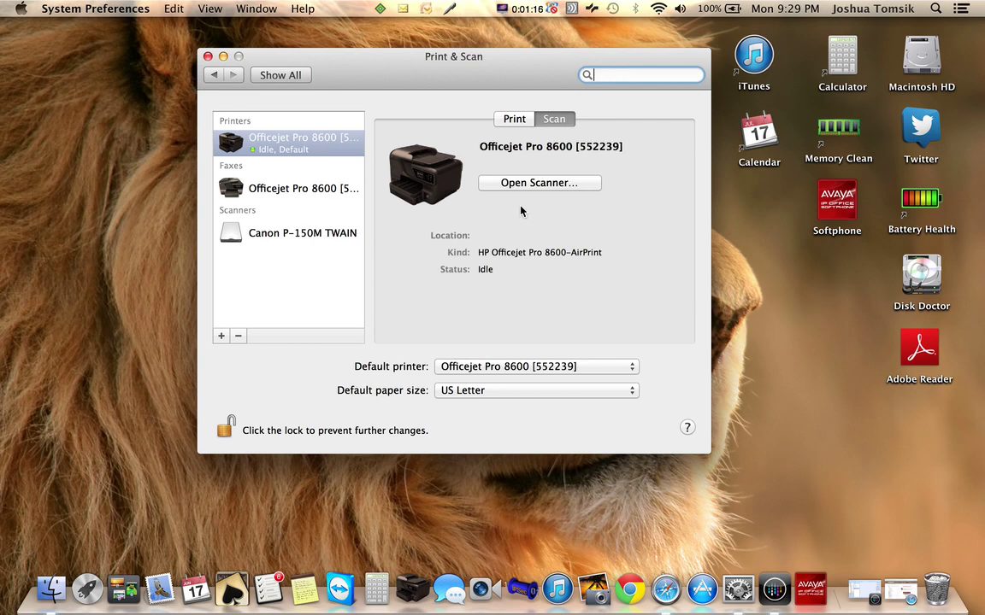
{"action": "left_click", "coordinate": [513, 120]}
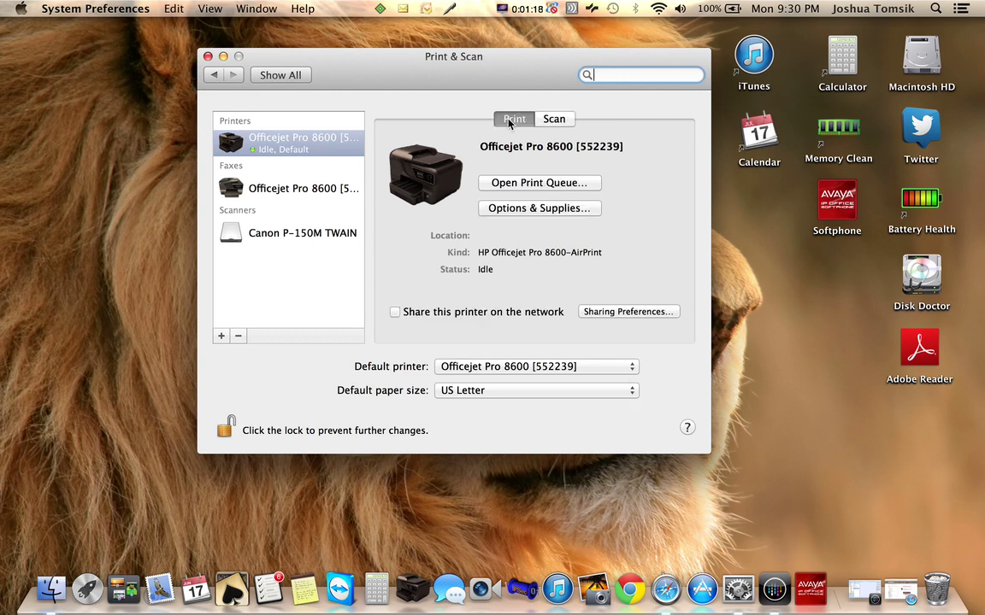
{"action": "left_click", "coordinate": [557, 121]}
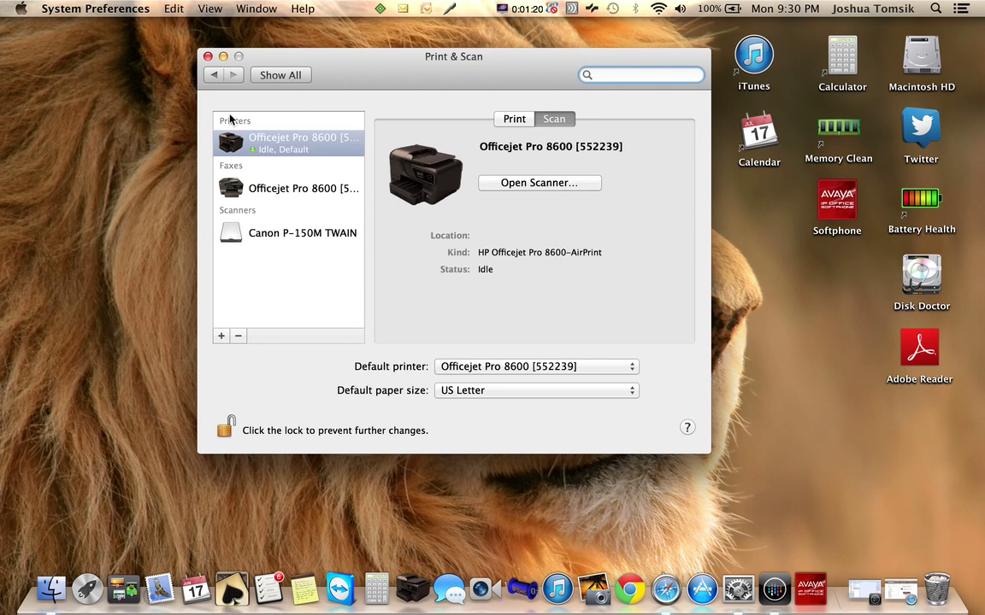
{"action": "left_click", "coordinate": [230, 143]}
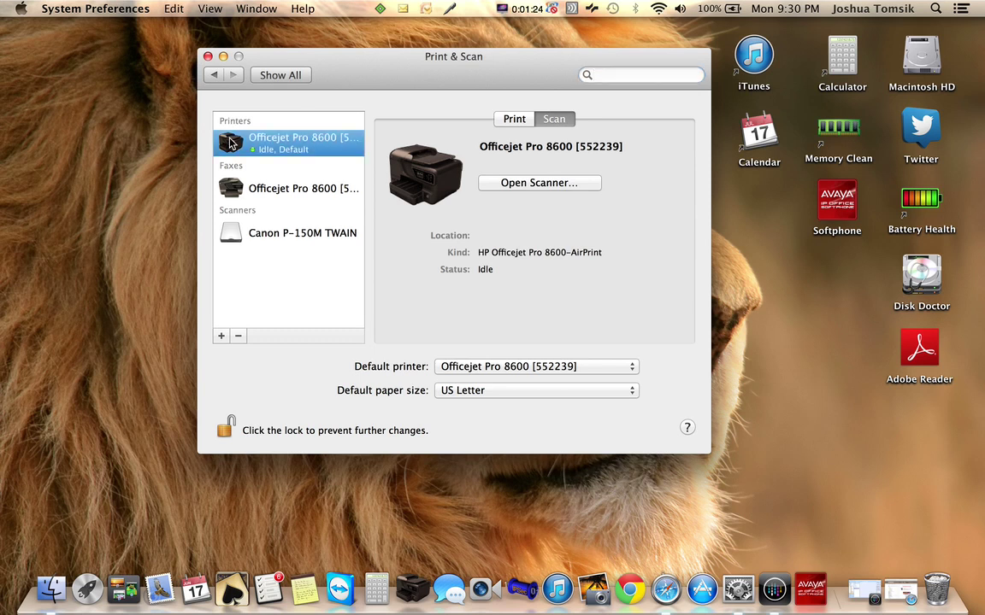
{"action": "left_click_drag", "start_coordinate": [231, 142], "coordinate": [392, 528]}
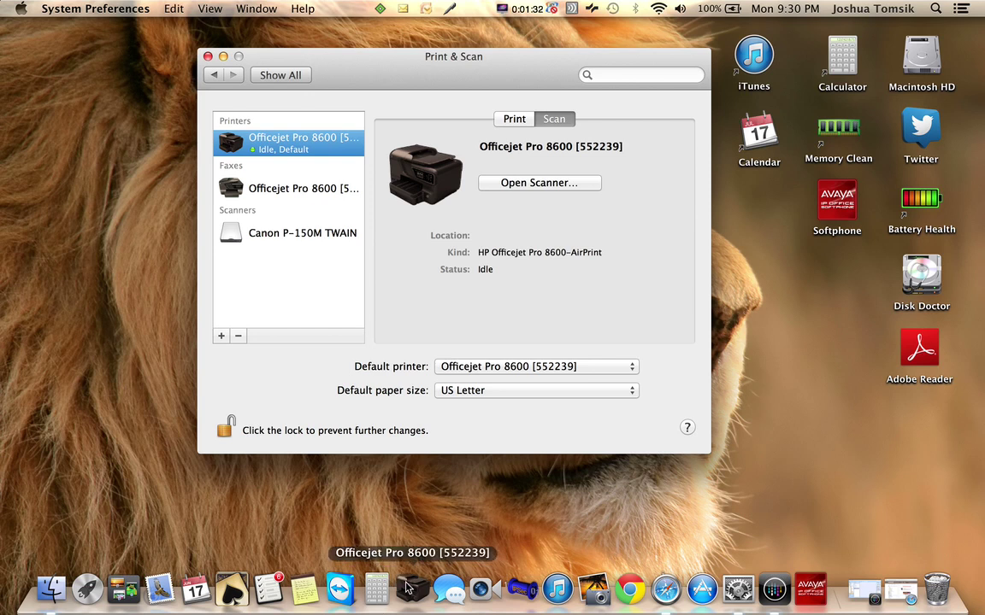
Step: Close Print & Scan and open the Officejet Pro 8600 scanner from its Dock print queue
{"action": "left_click", "coordinate": [208, 56]}
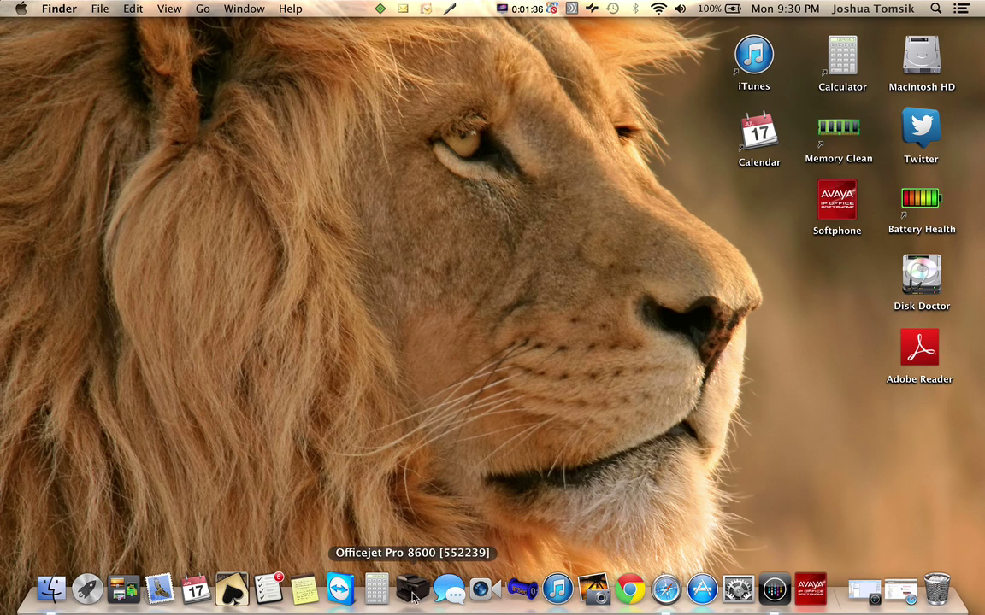
{"action": "left_click", "coordinate": [413, 590]}
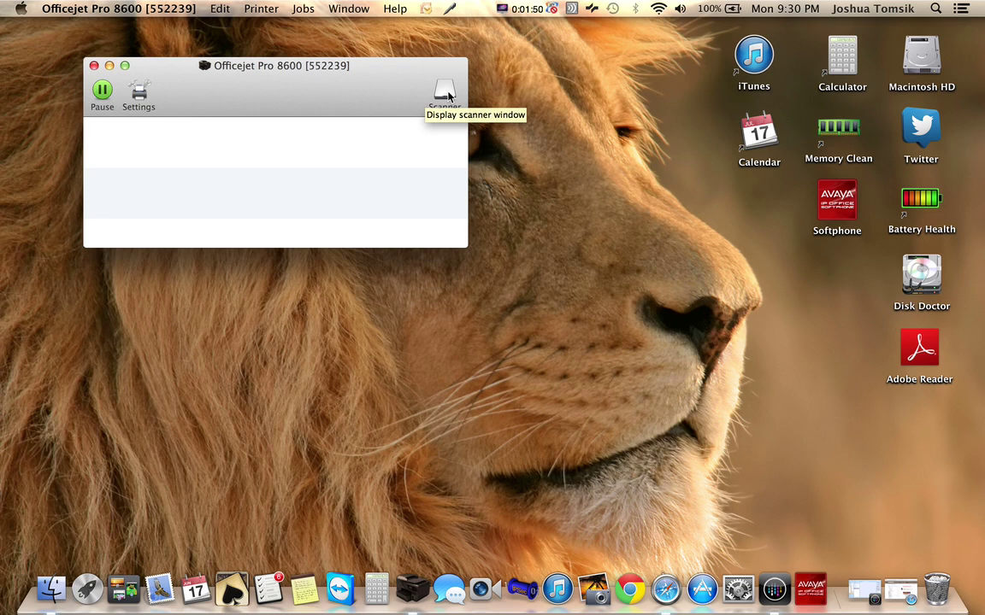
{"action": "left_click", "coordinate": [446, 92]}
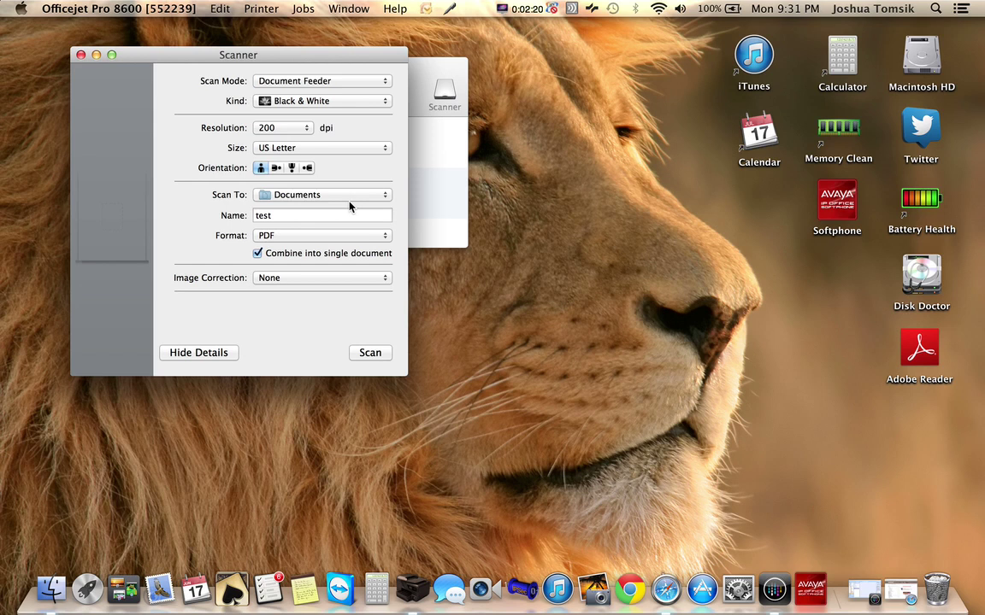
{"action": "left_click", "coordinate": [338, 79]}
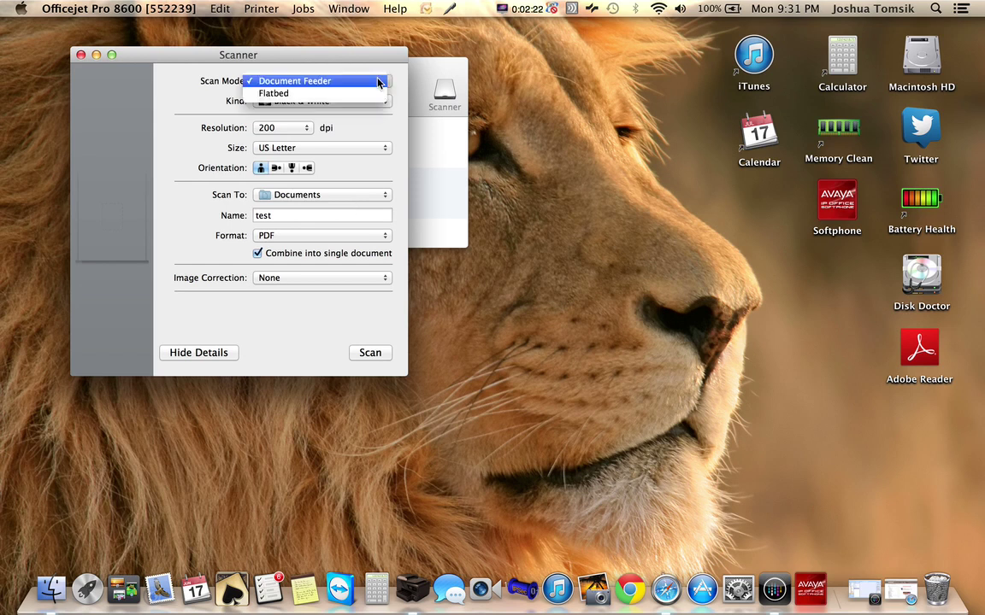
{"action": "left_click", "coordinate": [168, 108]}
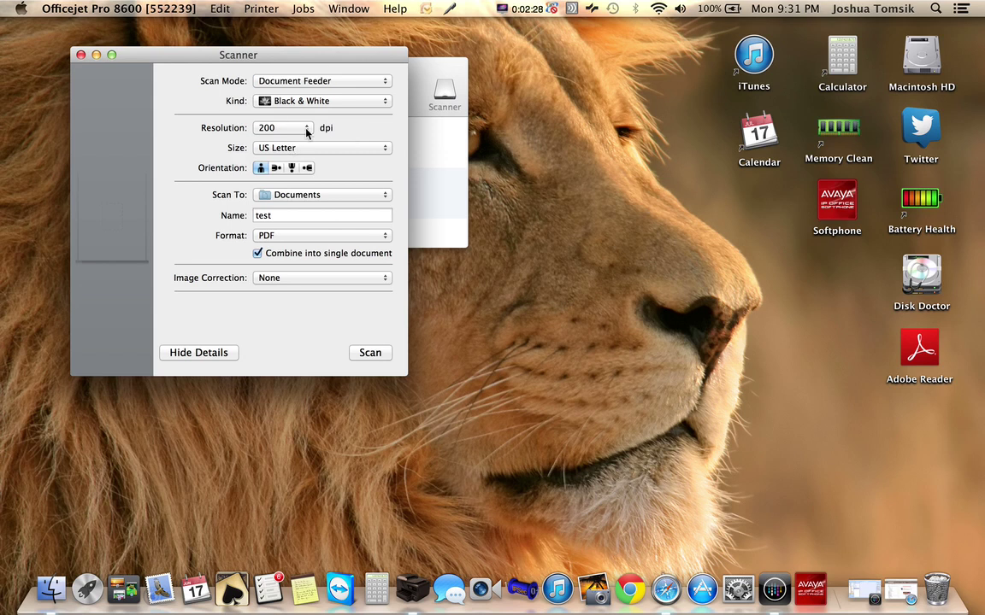
{"action": "left_click", "coordinate": [279, 99]}
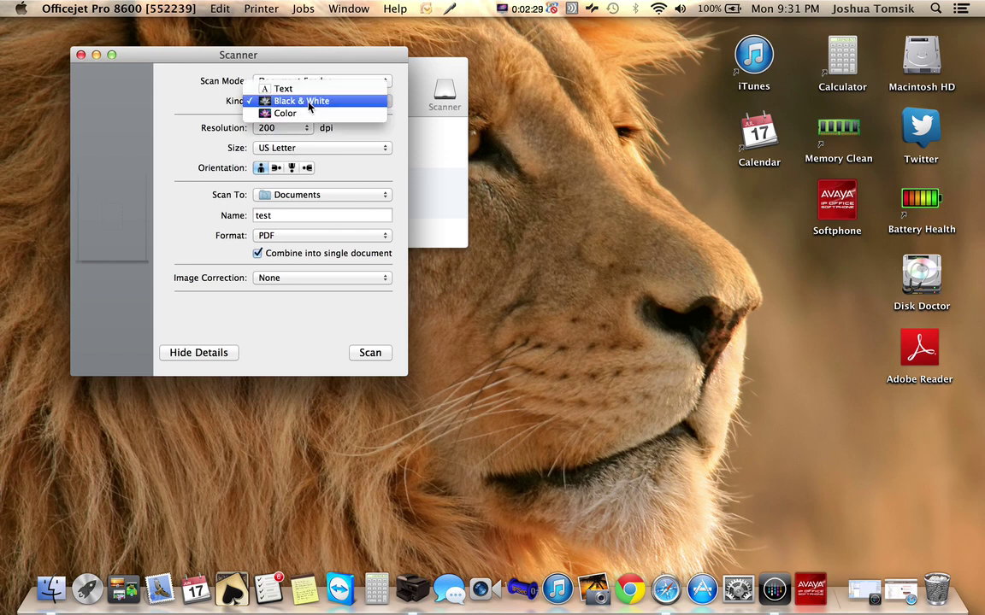
{"action": "left_click", "coordinate": [138, 103]}
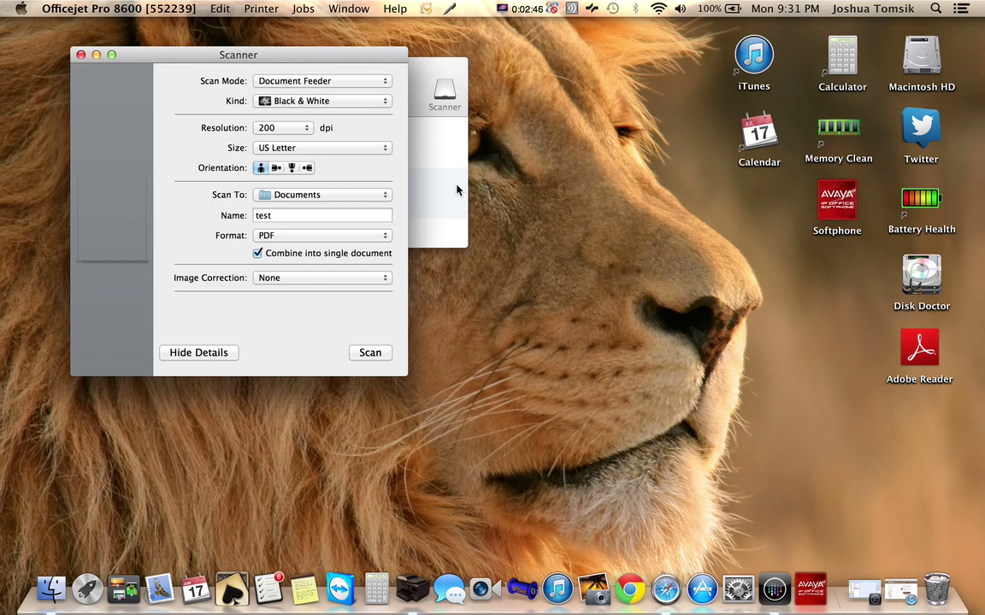
Step: Select and delete the existing scan file name in the Name field
{"action": "double_click", "coordinate": [274, 215]}
{"action": "key", "text": "BackSpace"}
Step: Name the scan 'test' and scan the document feeder pages to PDF
{"action": "left_click", "coordinate": [339, 214]}
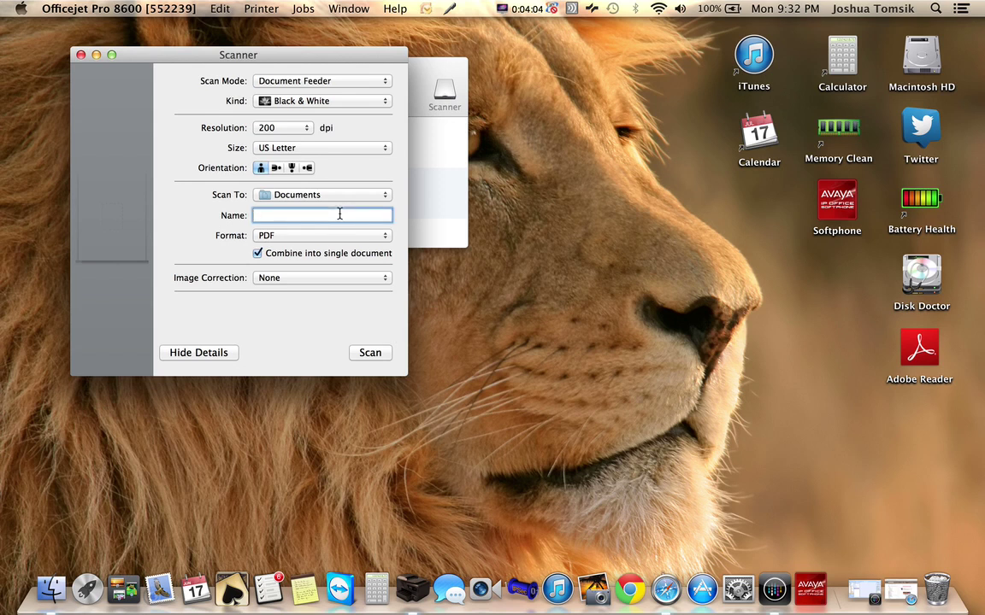
{"action": "type", "text": "test"}
{"action": "left_click", "coordinate": [380, 358]}
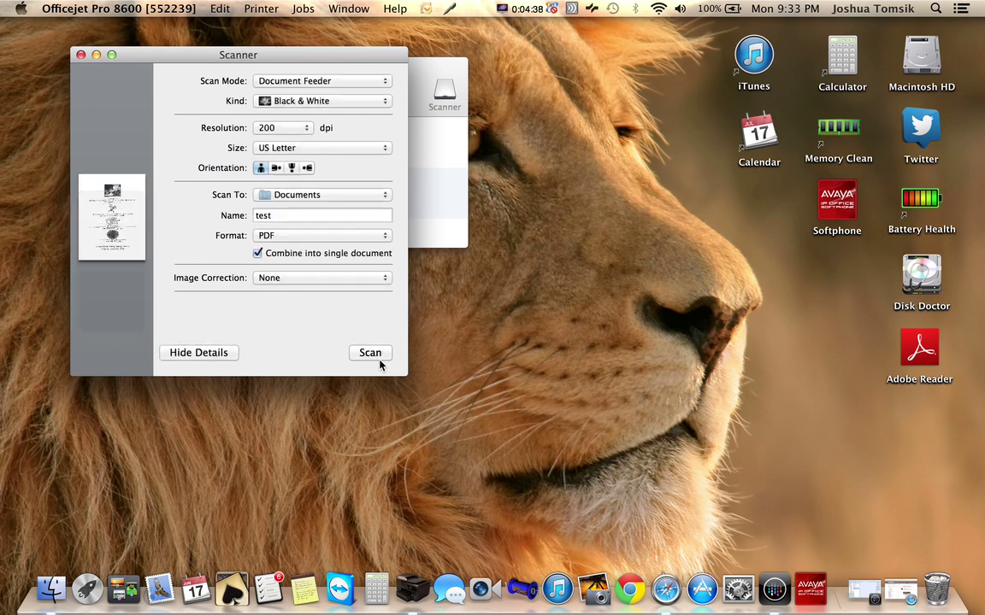
{"action": "left_click", "coordinate": [370, 353]}
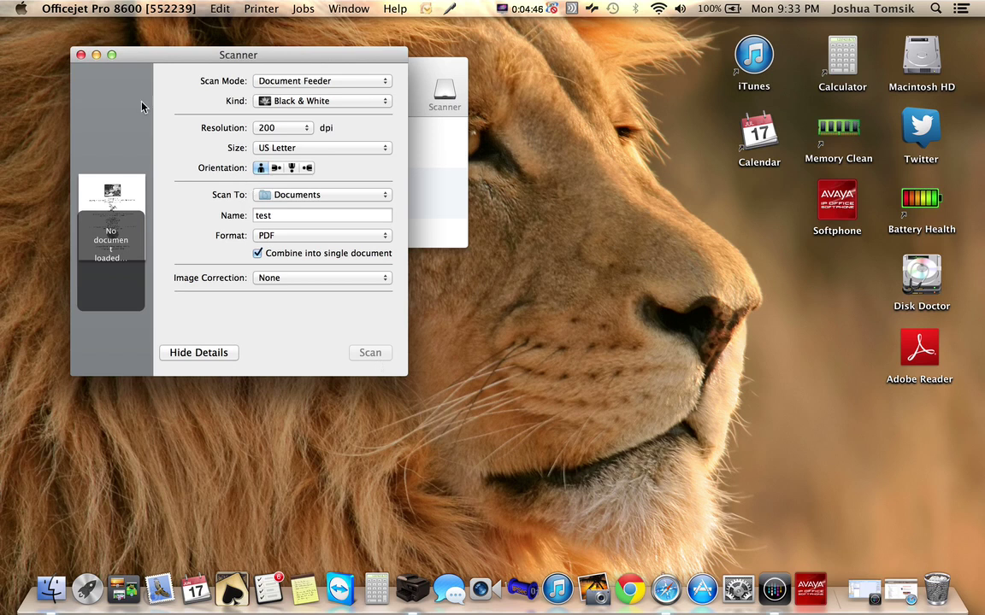
Step: Close the Scanner window and quit the Officejet Pro 8600 utility
{"action": "left_click", "coordinate": [81, 55]}
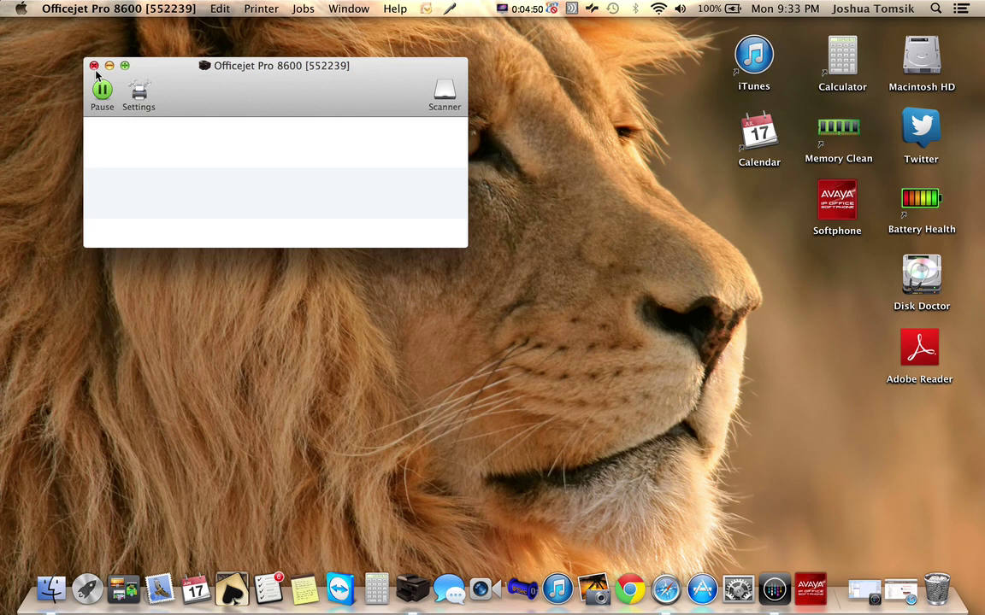
{"action": "left_click", "coordinate": [88, 21]}
{"action": "left_click", "coordinate": [183, 75]}
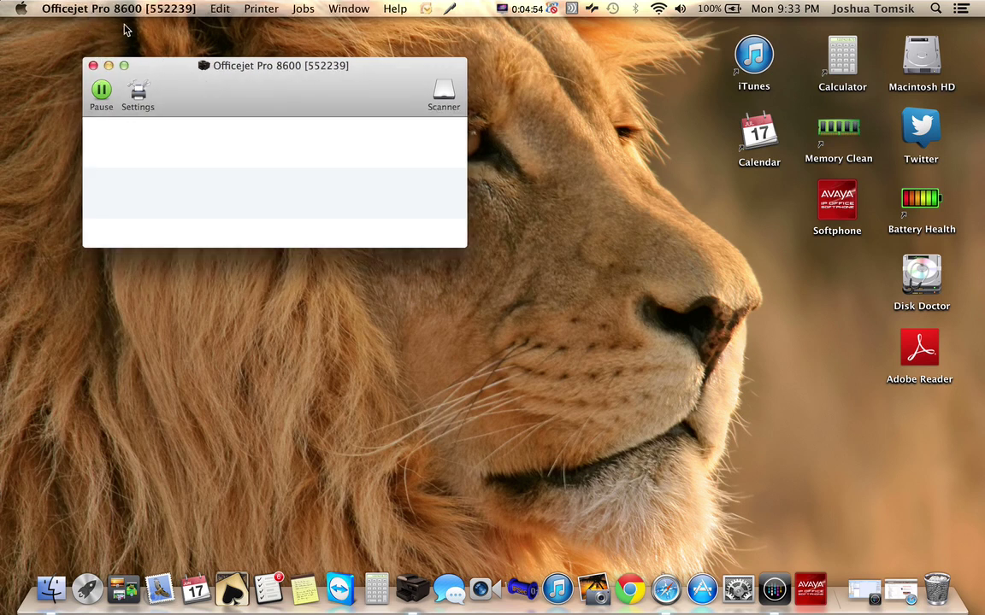
{"action": "left_click", "coordinate": [114, 26]}
{"action": "left_click", "coordinate": [148, 63]}
{"action": "left_click", "coordinate": [108, 9]}
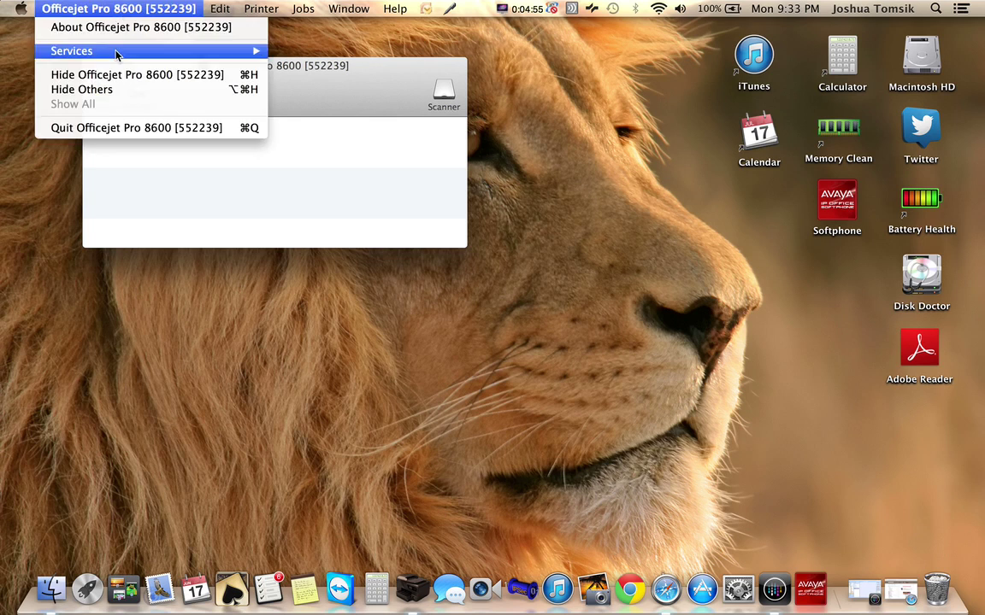
{"action": "left_click", "coordinate": [100, 116]}
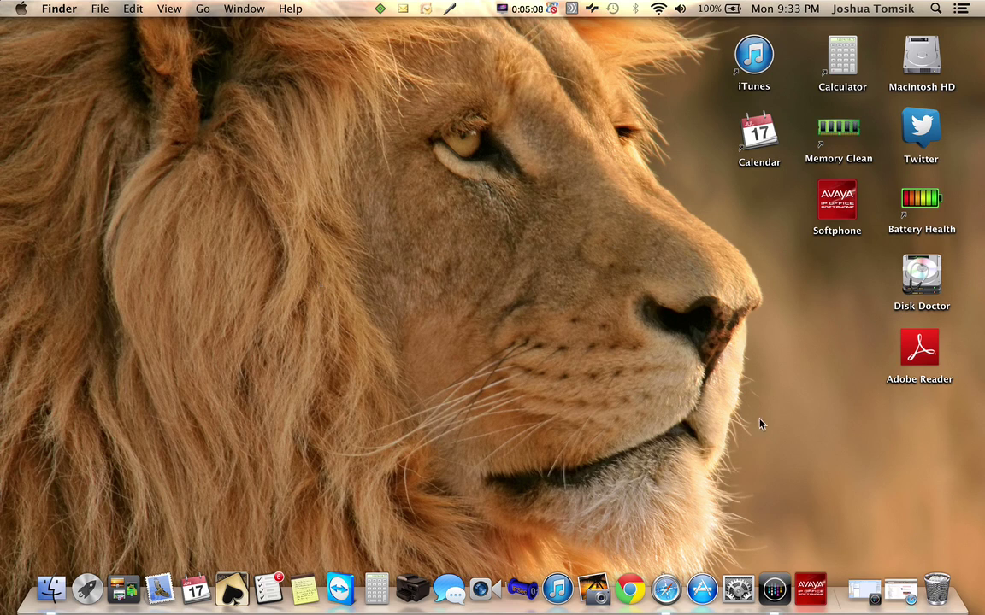
Step: Restore the Citrix XenApp page and launch My Documents from the Applications list
{"action": "left_click", "coordinate": [909, 601]}
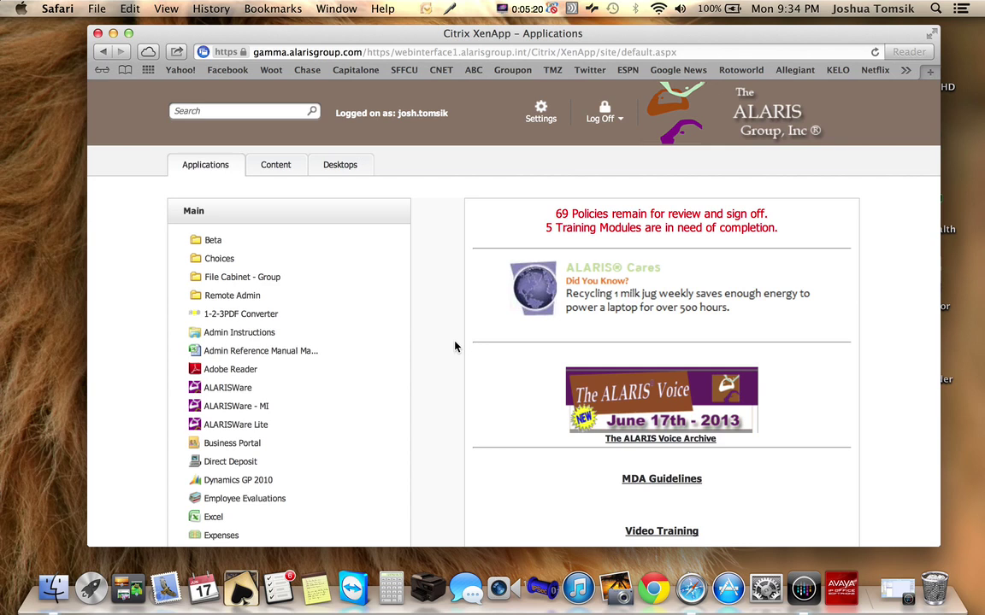
{"action": "scroll", "coordinate": [455, 346], "scroll_direction": "down", "scroll_amount": 3}
{"action": "scroll", "coordinate": [455, 346], "scroll_direction": "down", "scroll_amount": 2}
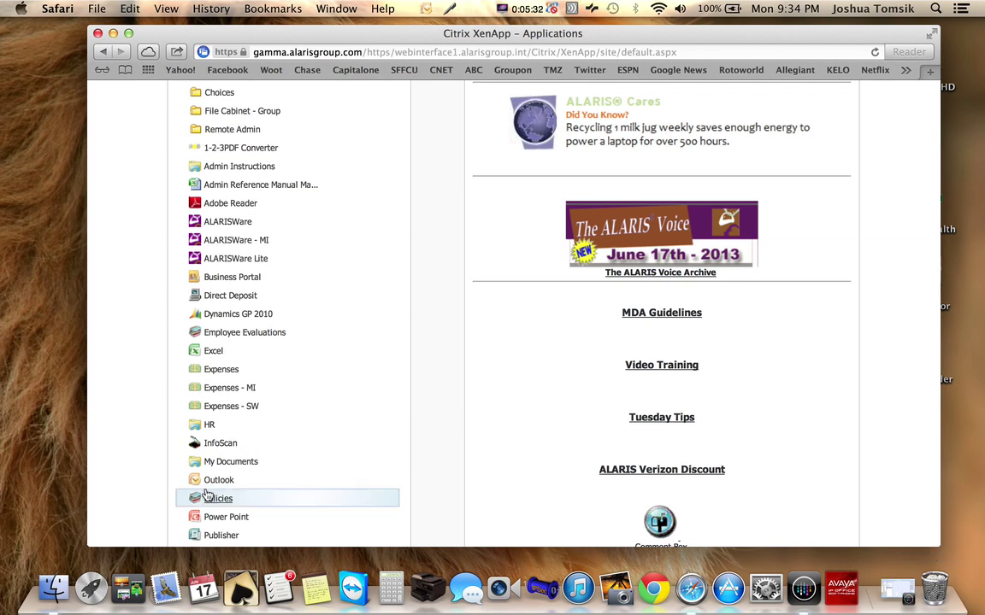
{"action": "left_click", "coordinate": [228, 462]}
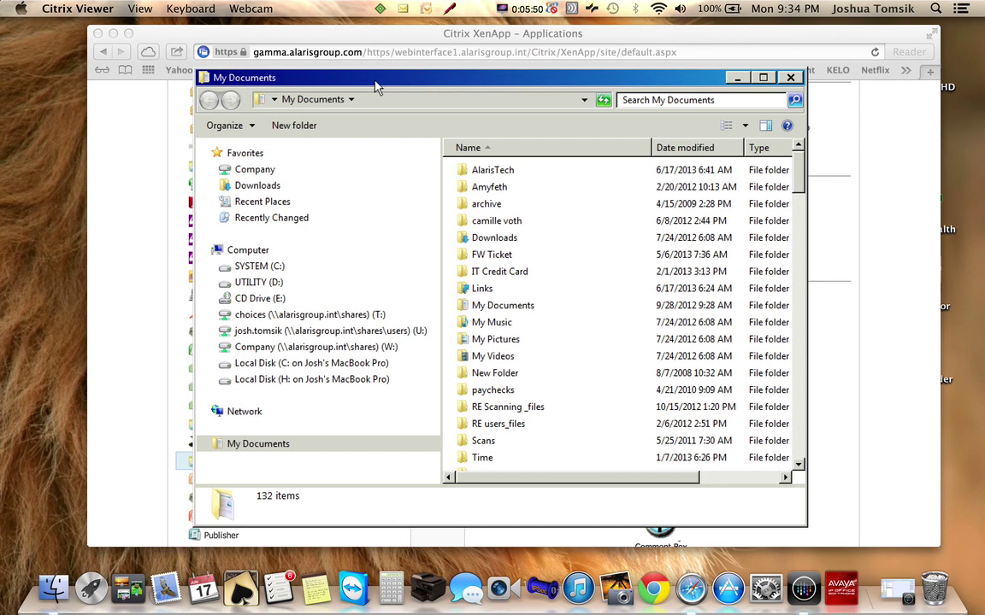
{"action": "left_click_drag", "start_coordinate": [377, 85], "coordinate": [226, 55]}
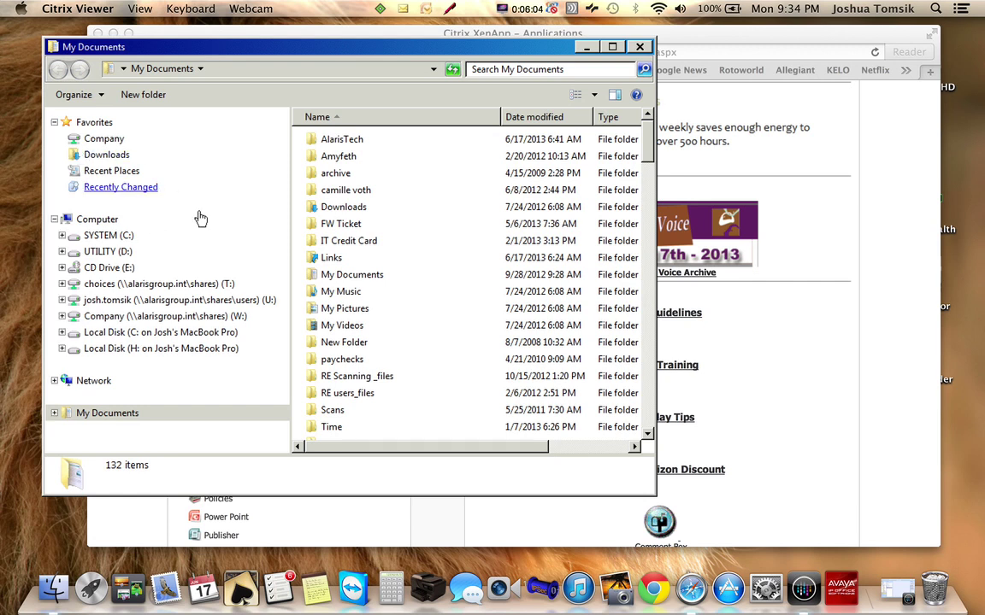
{"action": "left_click", "coordinate": [53, 219]}
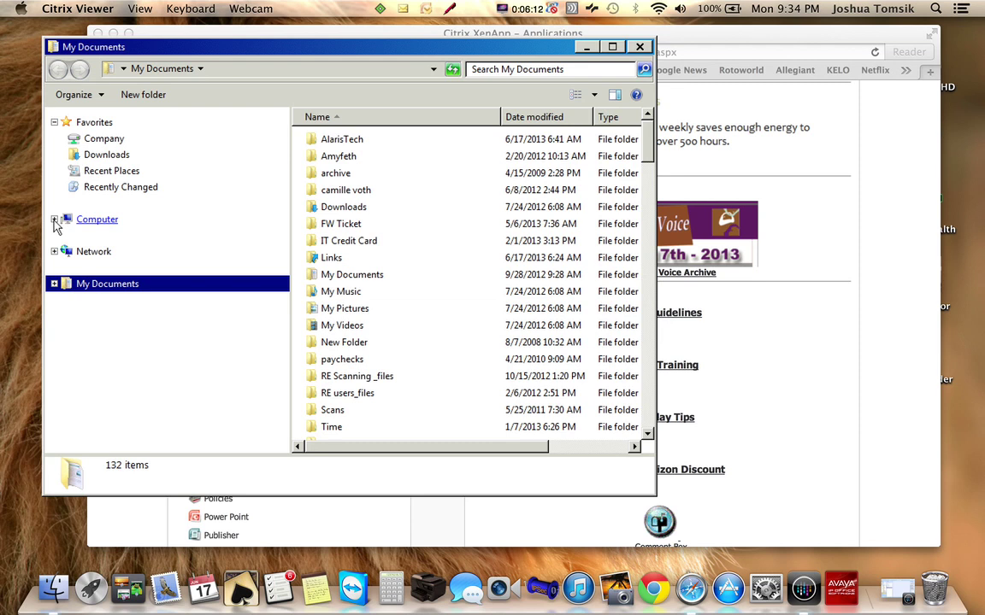
{"action": "left_click", "coordinate": [54, 220]}
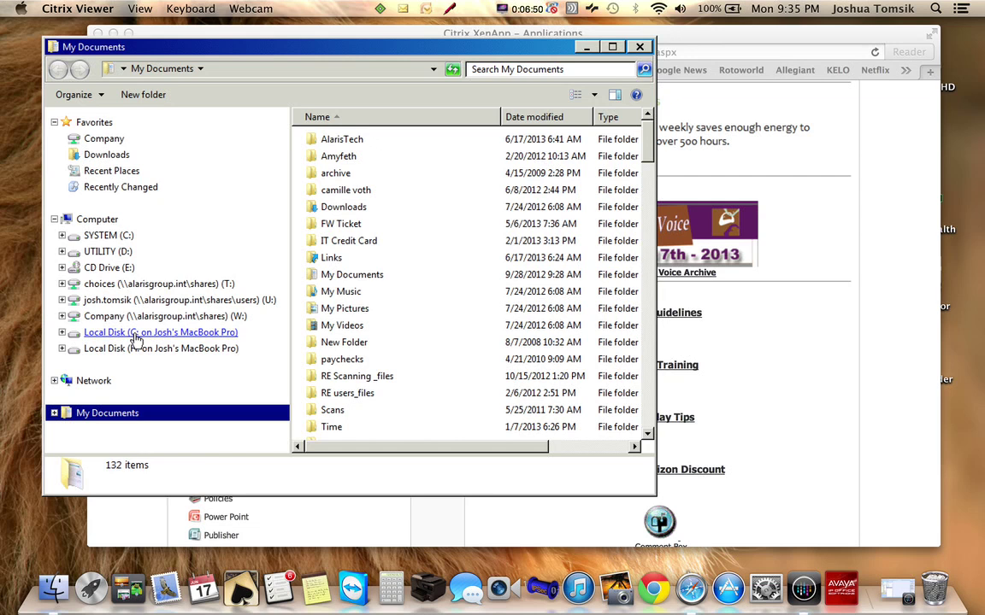
Step: Open the Mac's Local Disk (C:) and arrange both Explorer windows side by side
{"action": "left_click", "coordinate": [135, 339]}
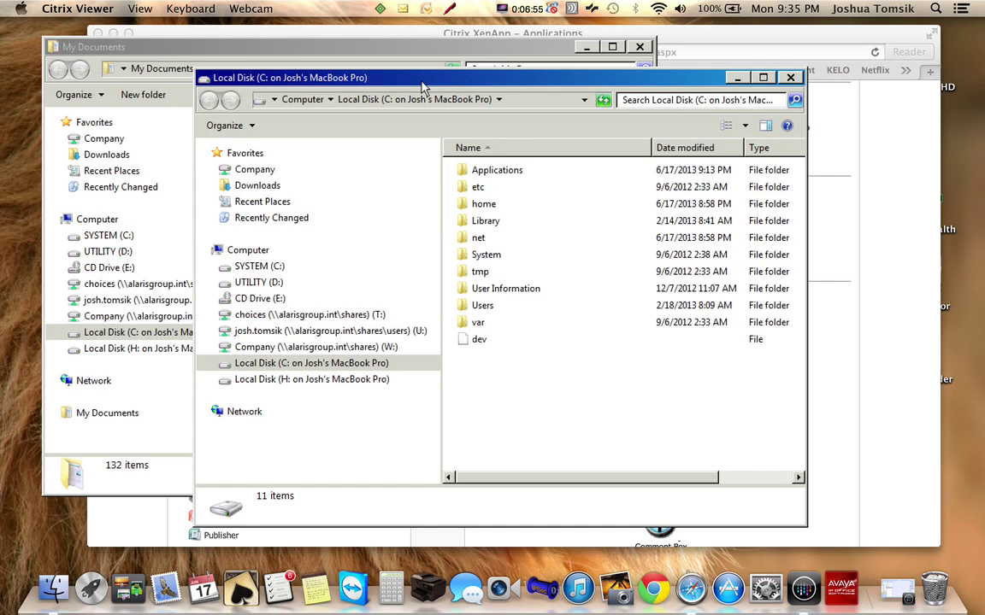
{"action": "left_click_drag", "start_coordinate": [421, 85], "coordinate": [680, 54]}
{"action": "left_click_drag", "start_coordinate": [228, 42], "coordinate": [147, 41]}
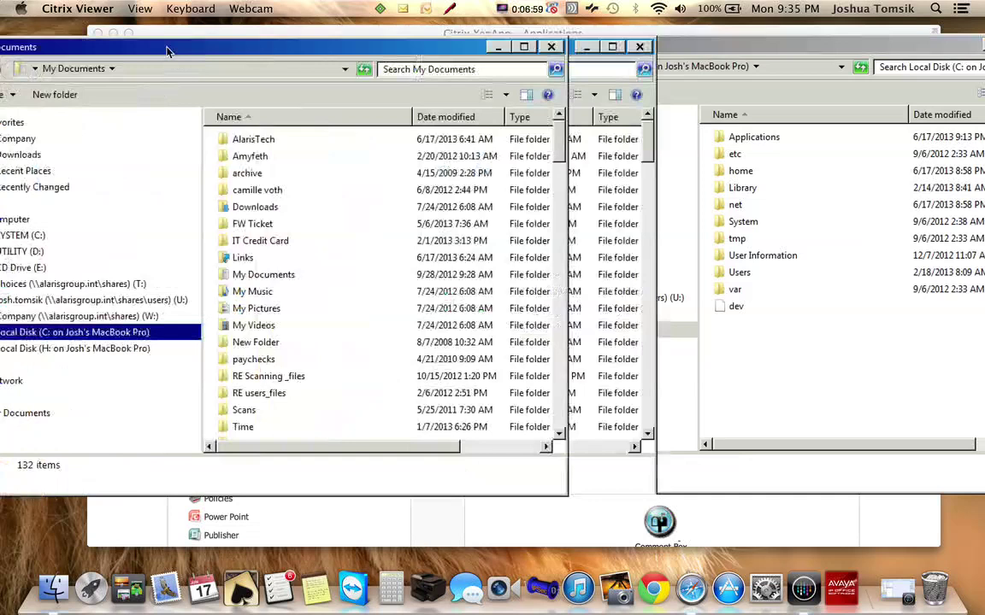
{"action": "left_click", "coordinate": [703, 51]}
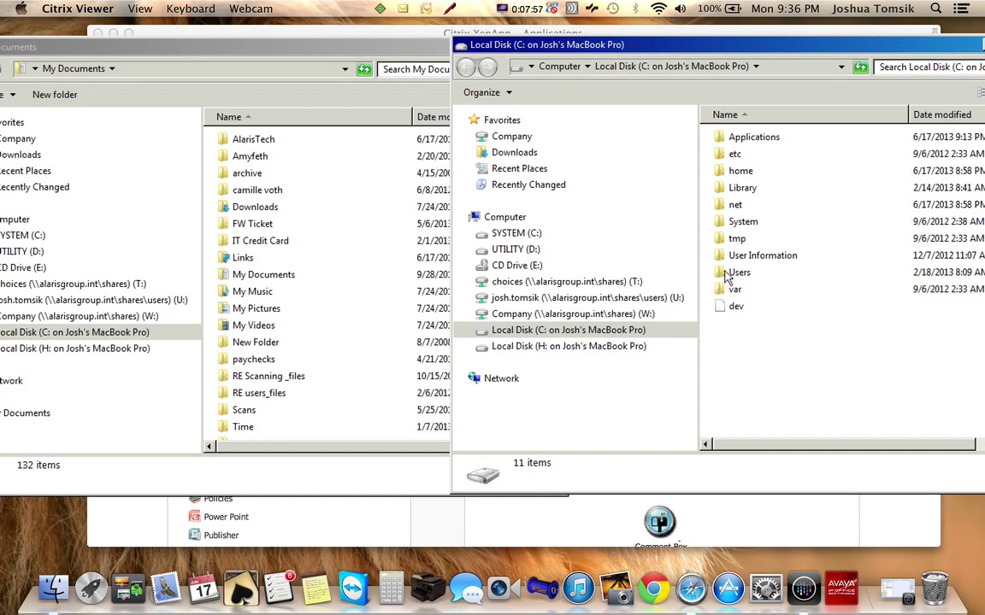
Step: Browse the C: disk window through Users and the home folder into Documents
{"action": "mouse_move", "coordinate": [724, 276]}
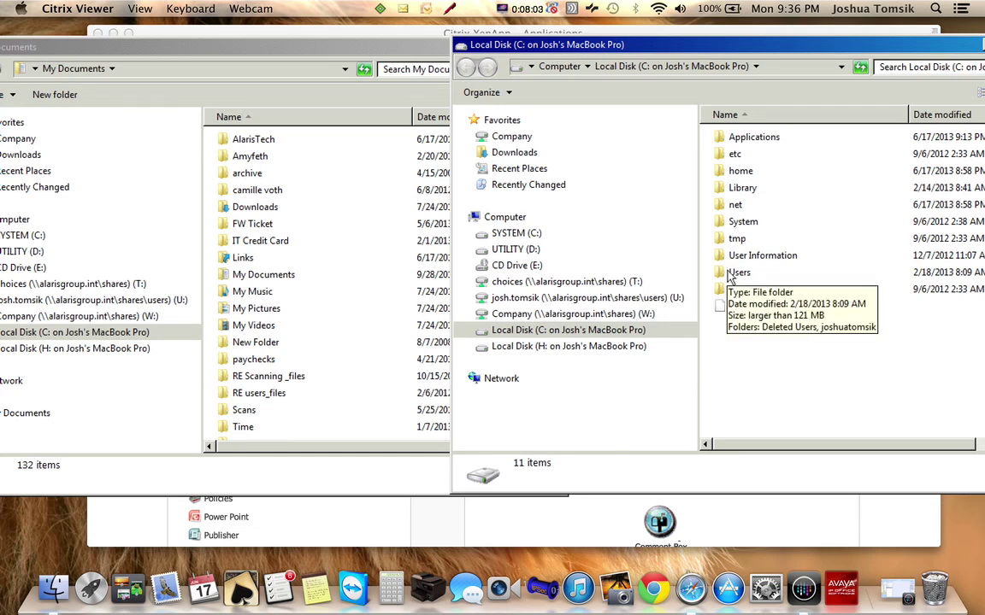
{"action": "double_click", "coordinate": [728, 274]}
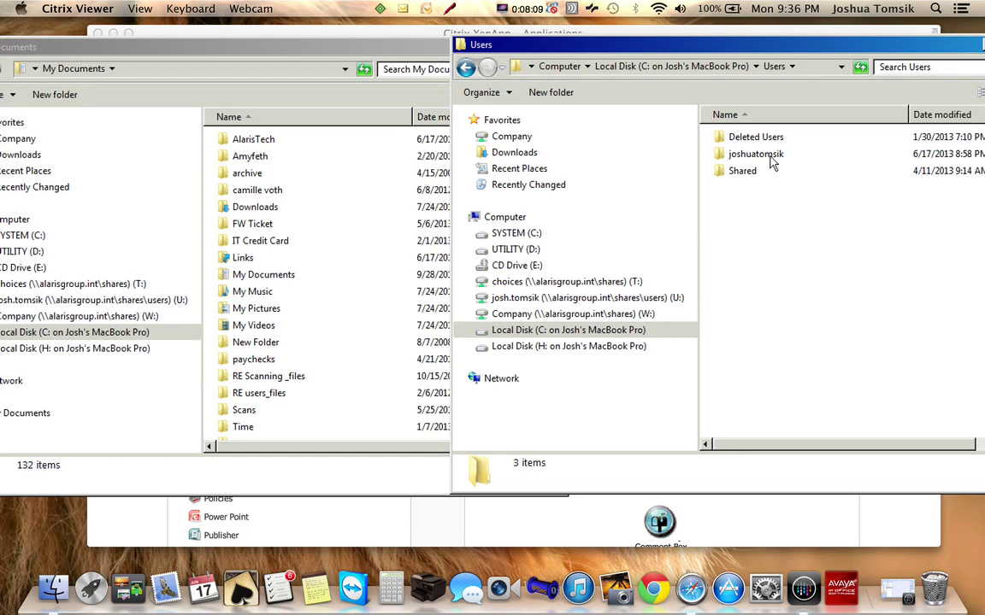
{"action": "mouse_move", "coordinate": [770, 160]}
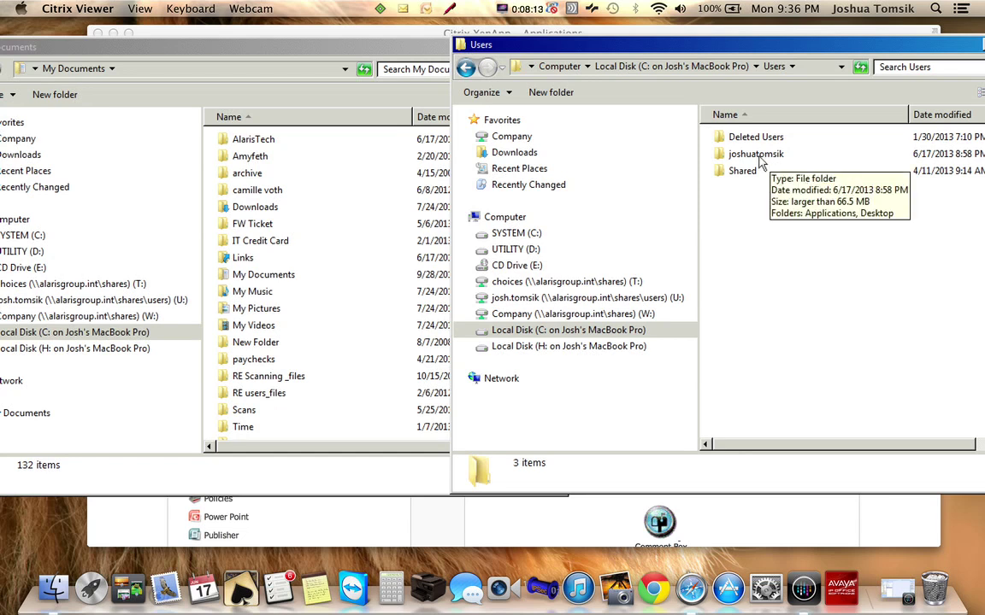
{"action": "double_click", "coordinate": [755, 155]}
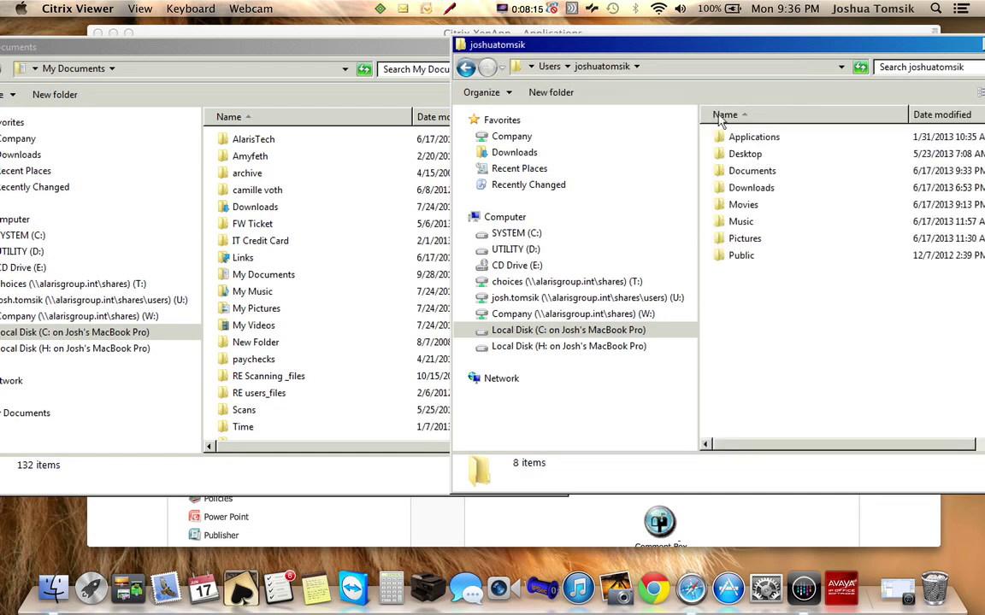
{"action": "left_click", "coordinate": [749, 68]}
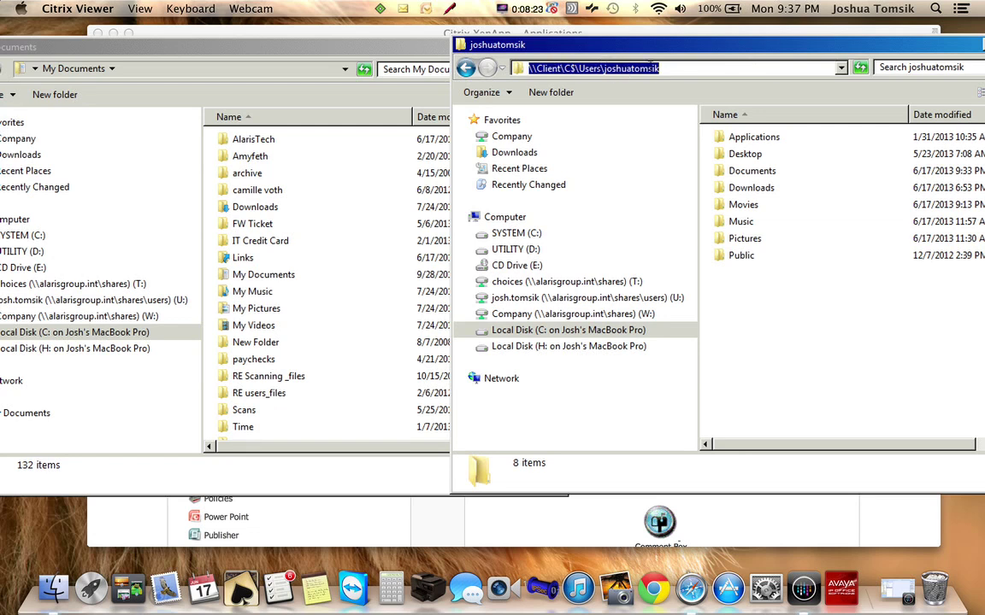
{"action": "left_click", "coordinate": [763, 306]}
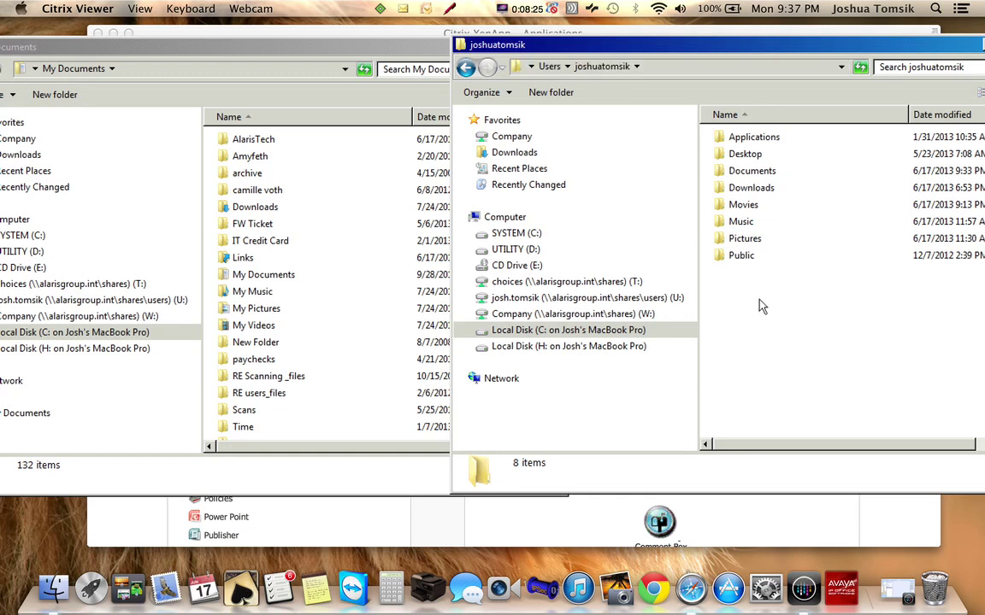
{"action": "double_click", "coordinate": [736, 172]}
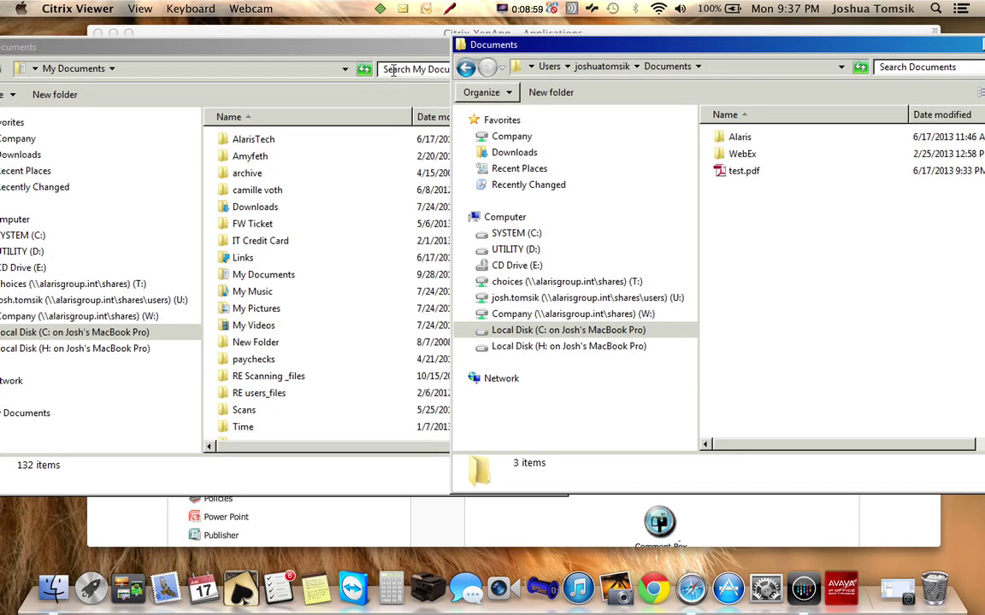
Step: Open AlarisTech in My Documents, go back, and carry test.pdf over to that window
{"action": "left_click", "coordinate": [337, 46]}
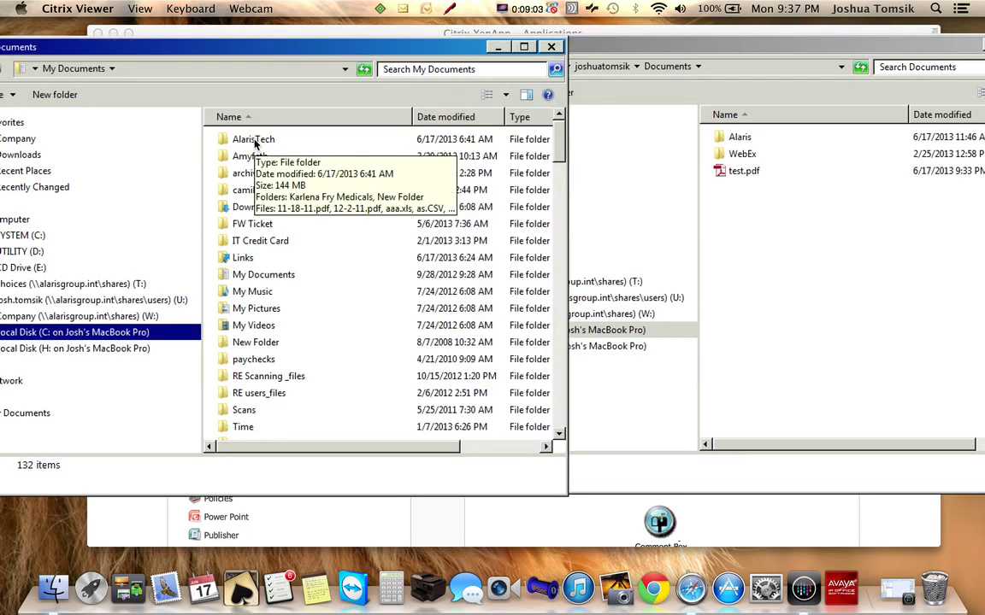
{"action": "double_click", "coordinate": [254, 139]}
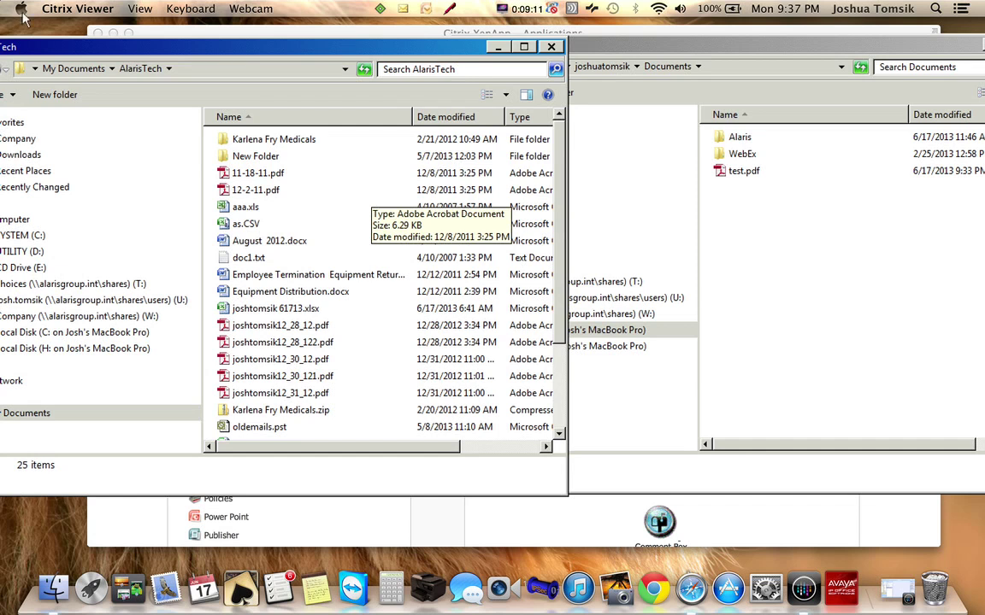
{"action": "left_click_drag", "start_coordinate": [21, 47], "coordinate": [64, 47]}
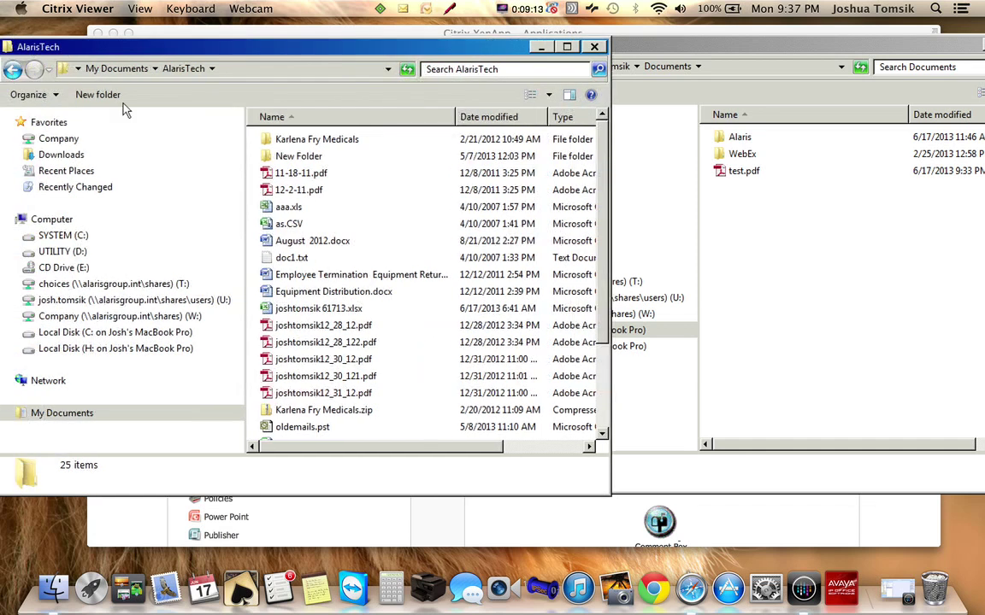
{"action": "left_click", "coordinate": [12, 69]}
{"action": "left_click_drag", "start_coordinate": [719, 171], "coordinate": [835, 242]}
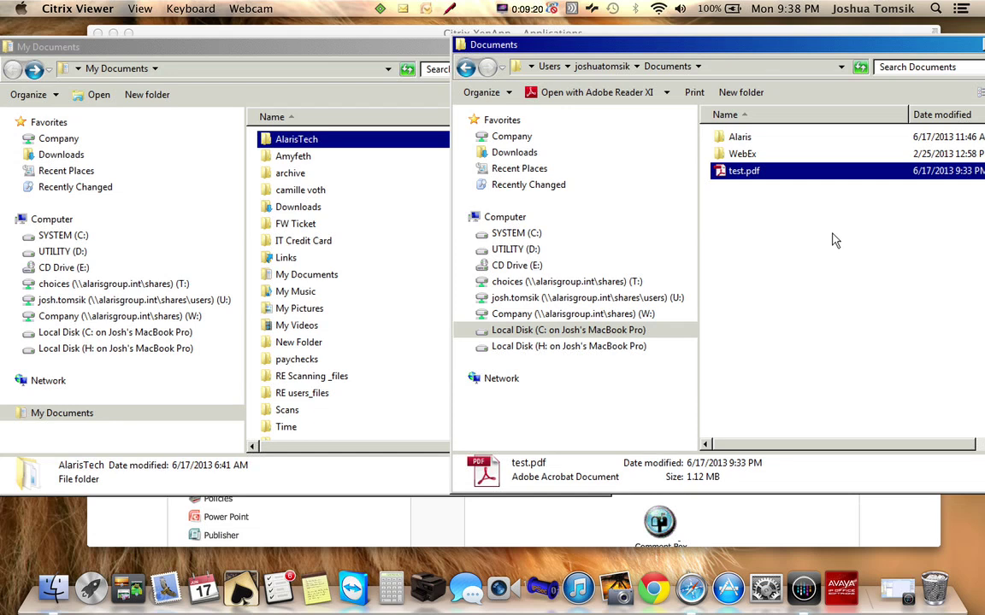
Step: Copy test.pdf into AlarisTech, replacing the older copy, and close the window
{"action": "left_click", "coordinate": [282, 140]}
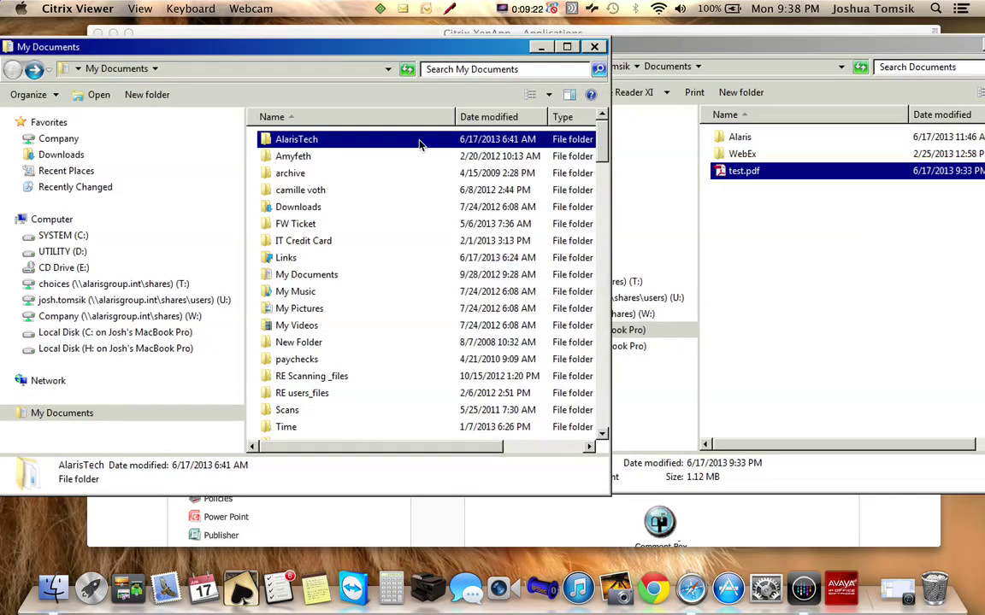
{"action": "double_click", "coordinate": [418, 144]}
{"action": "left_click_drag", "start_coordinate": [741, 171], "coordinate": [416, 219]}
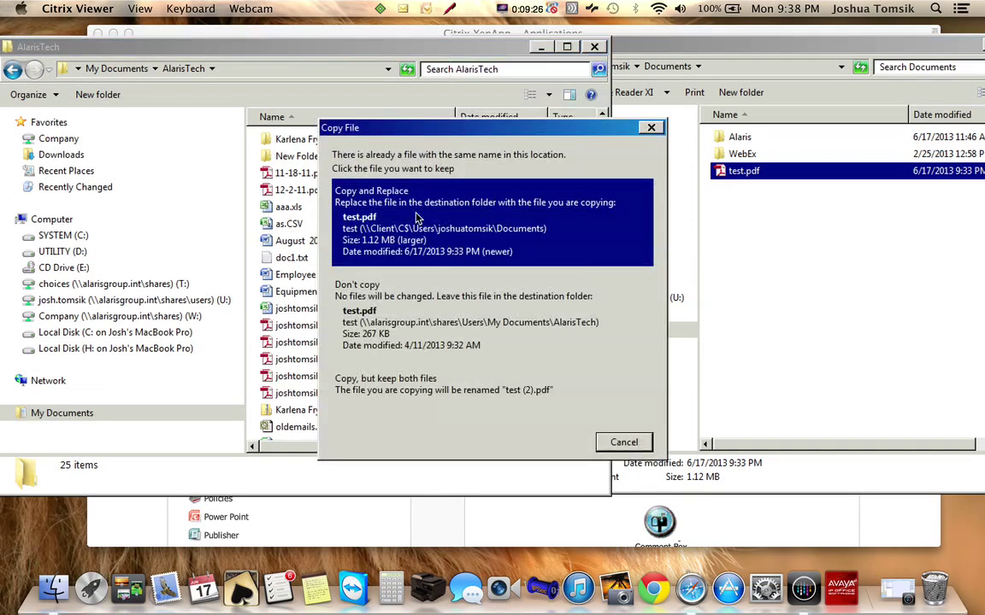
{"action": "left_click", "coordinate": [416, 219]}
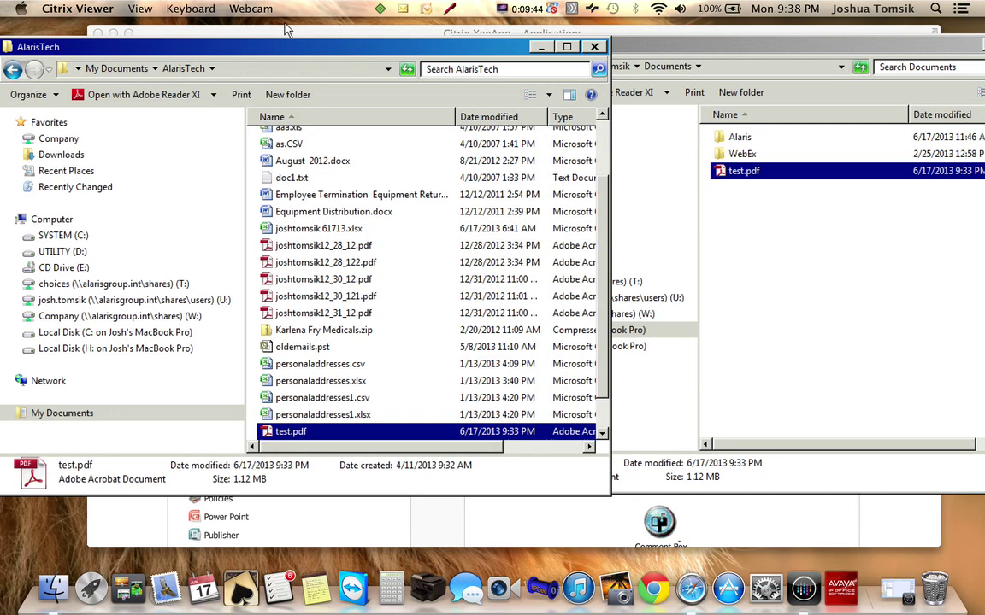
{"action": "left_click", "coordinate": [596, 47]}
Step: Move the Documents window aside and permanently delete test.pdf, confirming Yes in the Delete File dialog
{"action": "left_click_drag", "start_coordinate": [688, 47], "coordinate": [450, 55]}
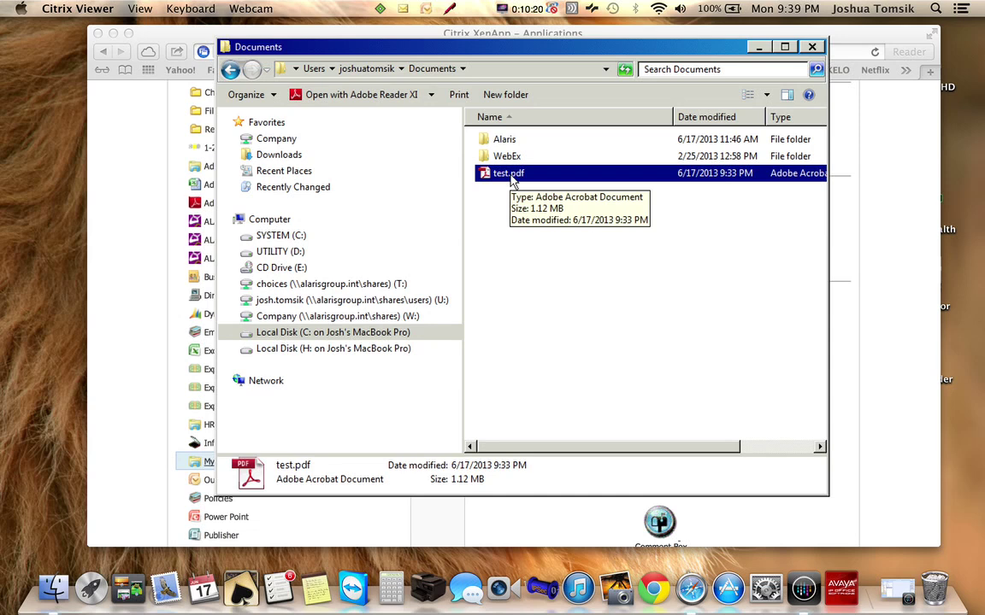
{"action": "left_click_drag", "start_coordinate": [270, 155], "coordinate": [563, 233]}
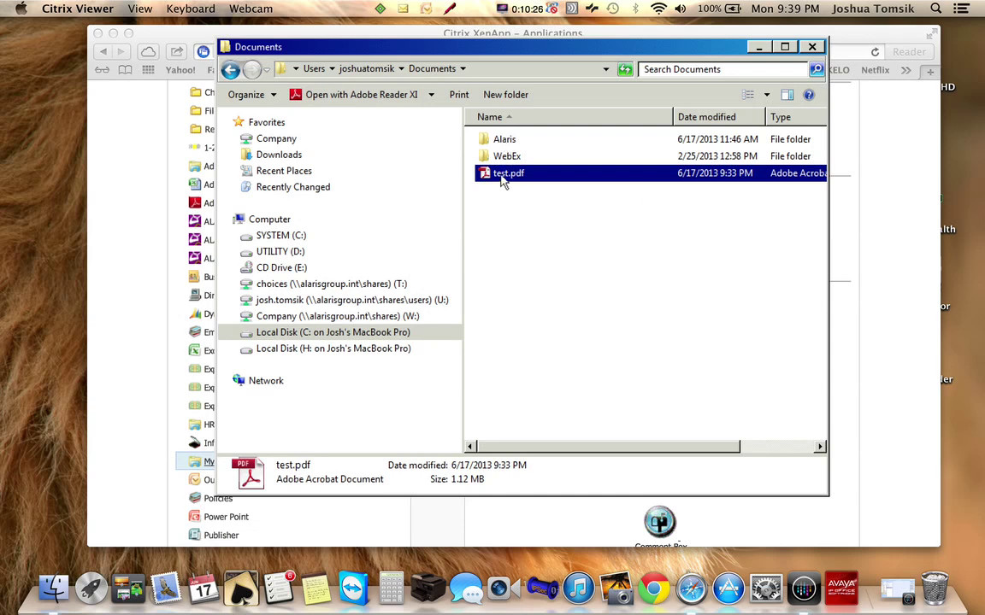
{"action": "double_click", "coordinate": [501, 174]}
{"action": "right_click", "coordinate": [501, 175]}
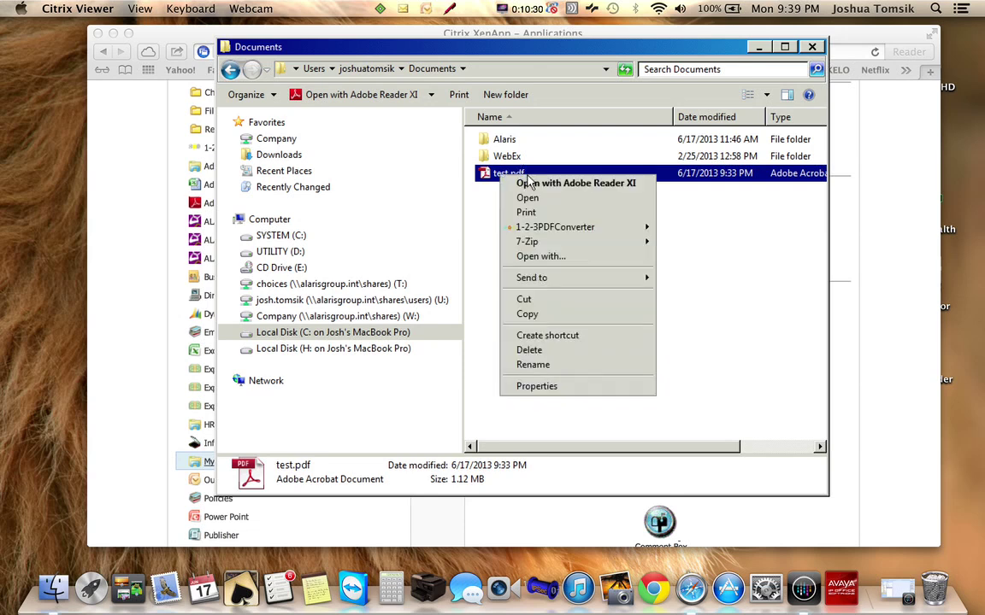
{"action": "left_click", "coordinate": [561, 352]}
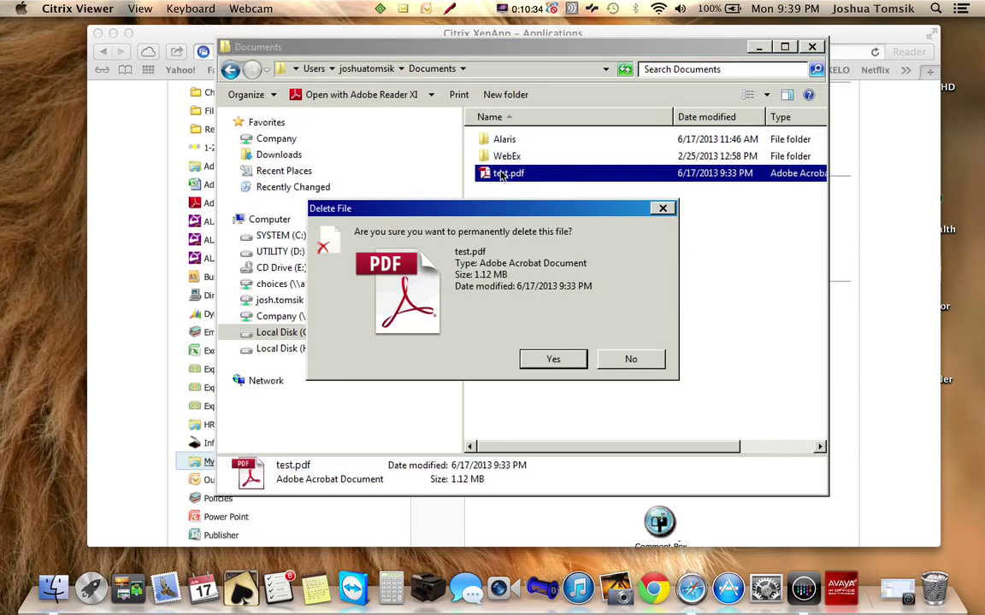
{"action": "left_click", "coordinate": [564, 366]}
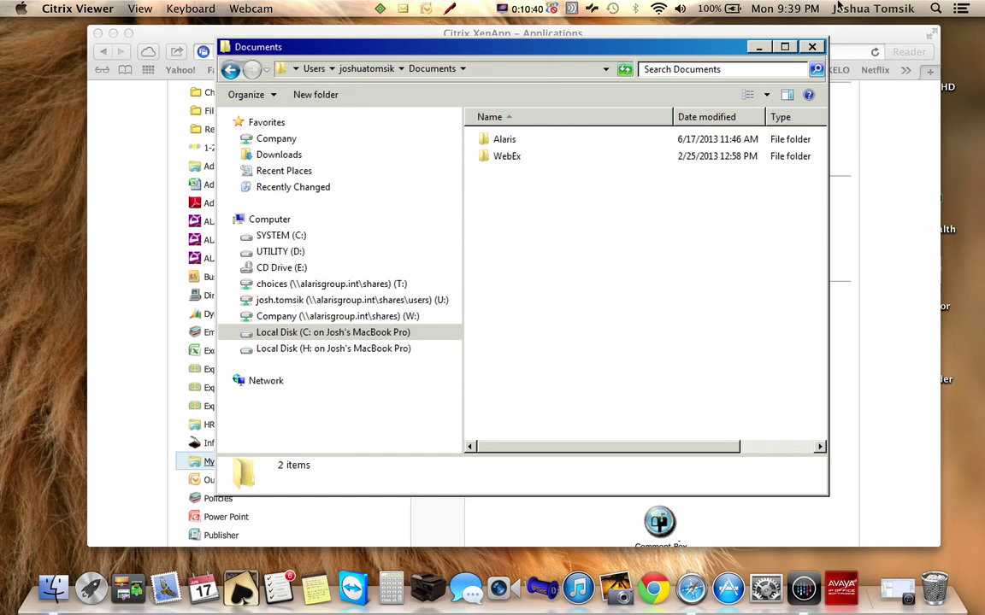
Step: Close the remote Documents Explorer window, returning to Safari's XenApp Applications list
{"action": "left_click", "coordinate": [814, 48]}
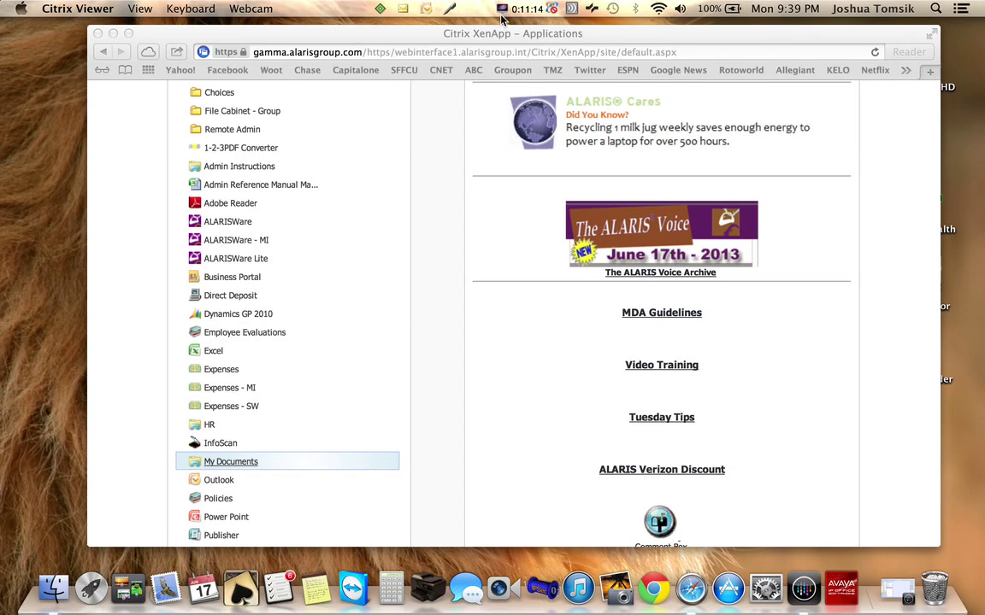
{"action": "left_click", "coordinate": [463, 12]}
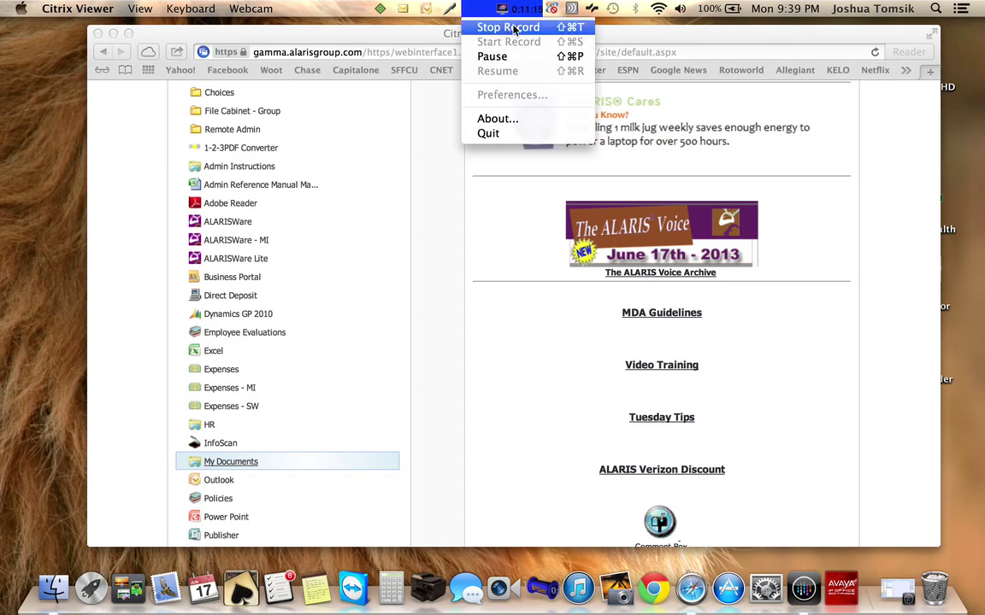